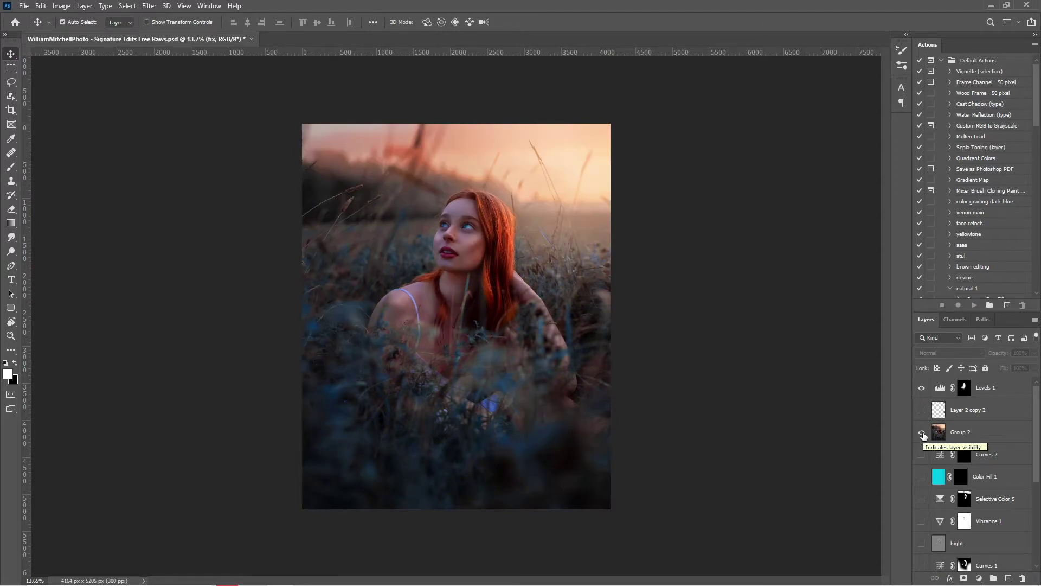
Hide the Group 2 layer to reveal the original photo, and check the crop aspect ratio
{"action": "left_click", "coordinate": [921, 433]}
{"action": "scroll", "coordinate": [933, 542], "scroll_direction": "down", "scroll_amount": 5}
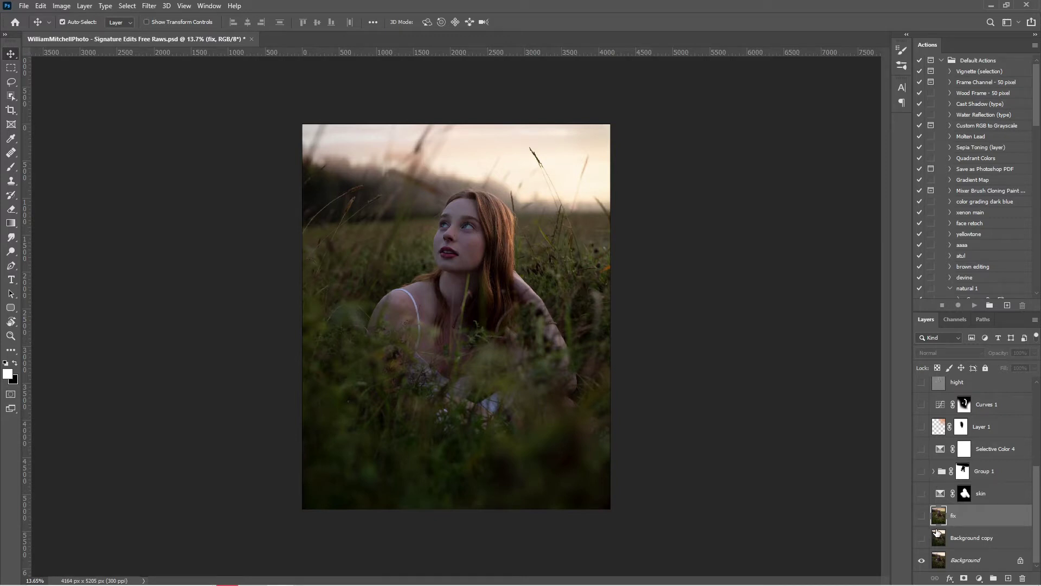
{"action": "left_click", "coordinate": [10, 110]}
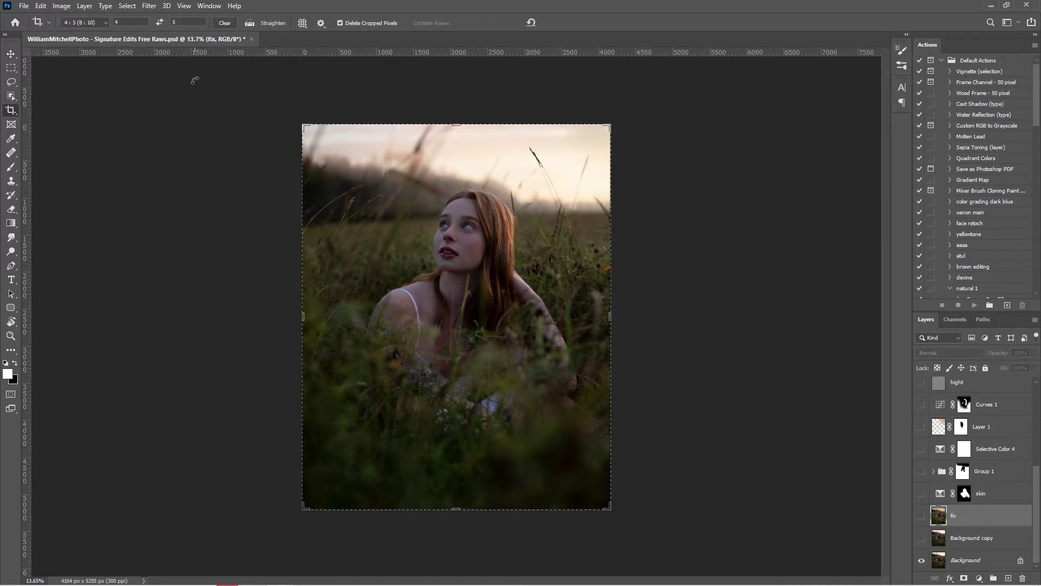
{"action": "left_click", "coordinate": [11, 52]}
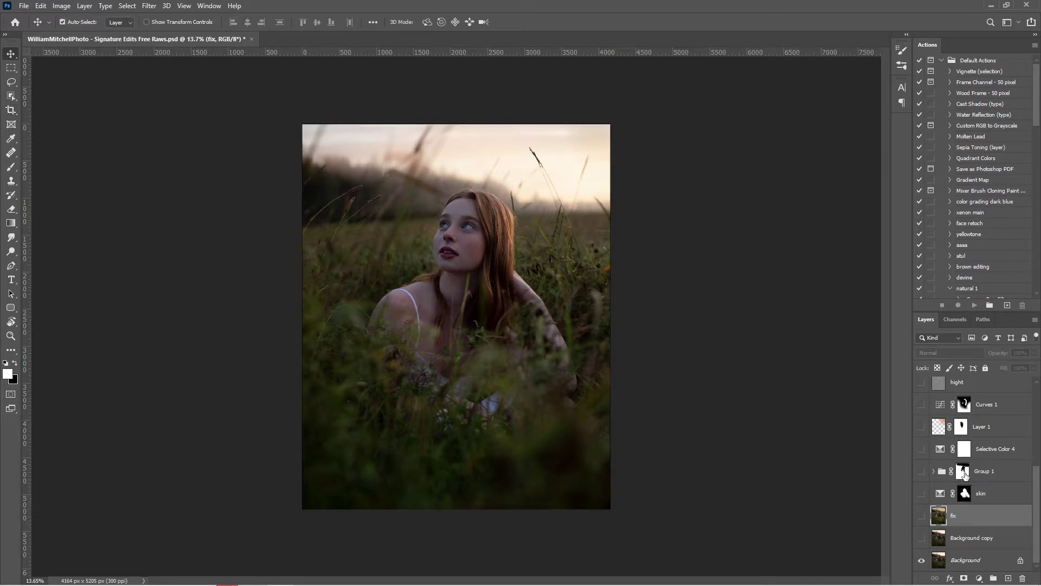
{"action": "scroll", "coordinate": [963, 522], "scroll_direction": "up", "scroll_amount": 2}
{"action": "scroll", "coordinate": [966, 526], "scroll_direction": "down", "scroll_amount": 2}
Show the fix layer and compare the photo with and without it
{"action": "left_click", "coordinate": [922, 519]}
{"action": "left_click", "coordinate": [921, 519]}
{"action": "left_click", "coordinate": [922, 519]}
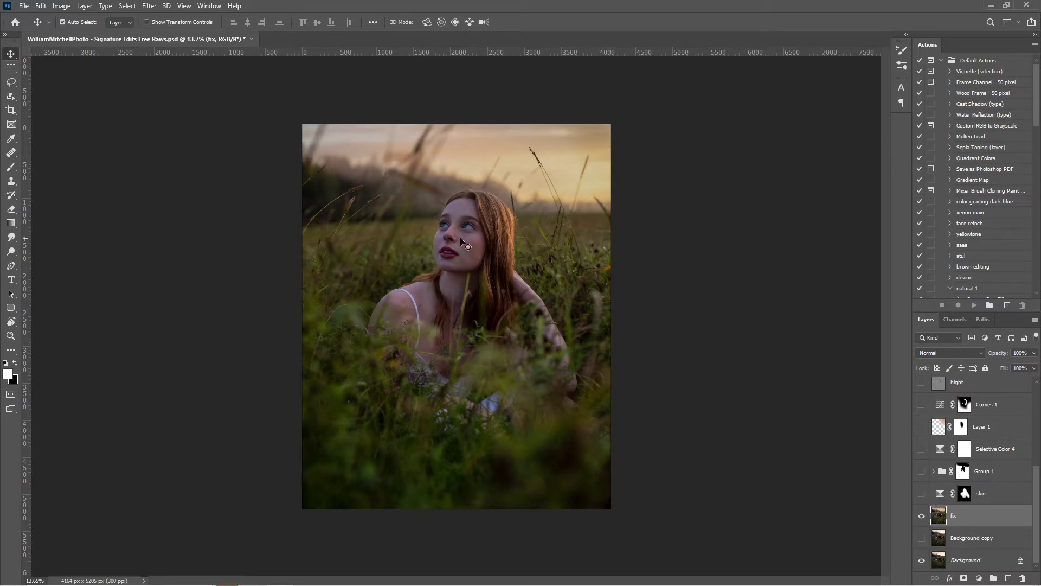
{"action": "scroll", "coordinate": [460, 242], "scroll_direction": "up", "scroll_amount": 3}
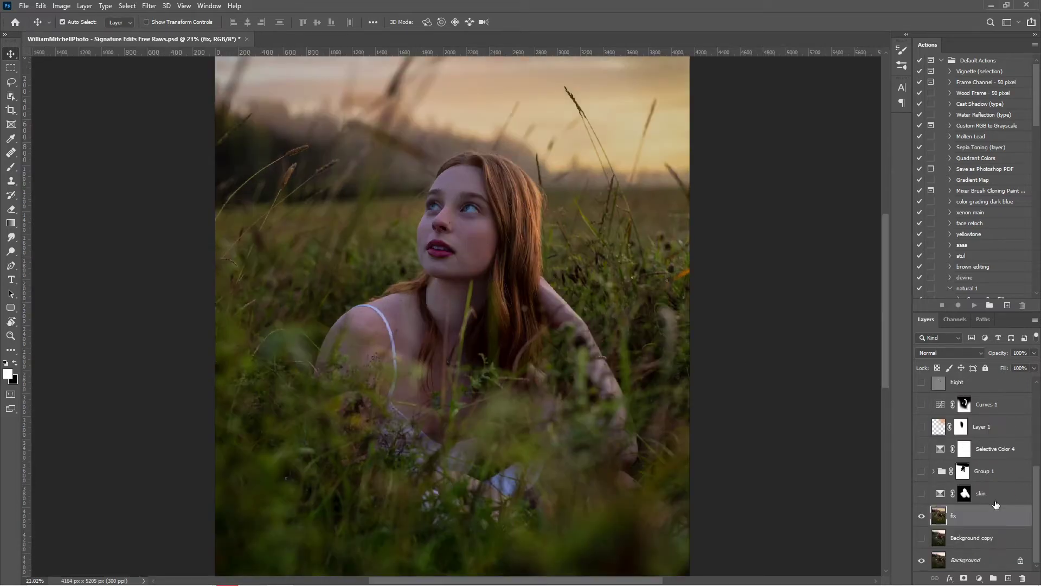
Show the skin adjustment layer and compare the portrait close up with the fix and skin layers off and on
{"action": "left_click", "coordinate": [922, 493]}
{"action": "scroll", "coordinate": [456, 240], "scroll_direction": "up", "scroll_amount": 4}
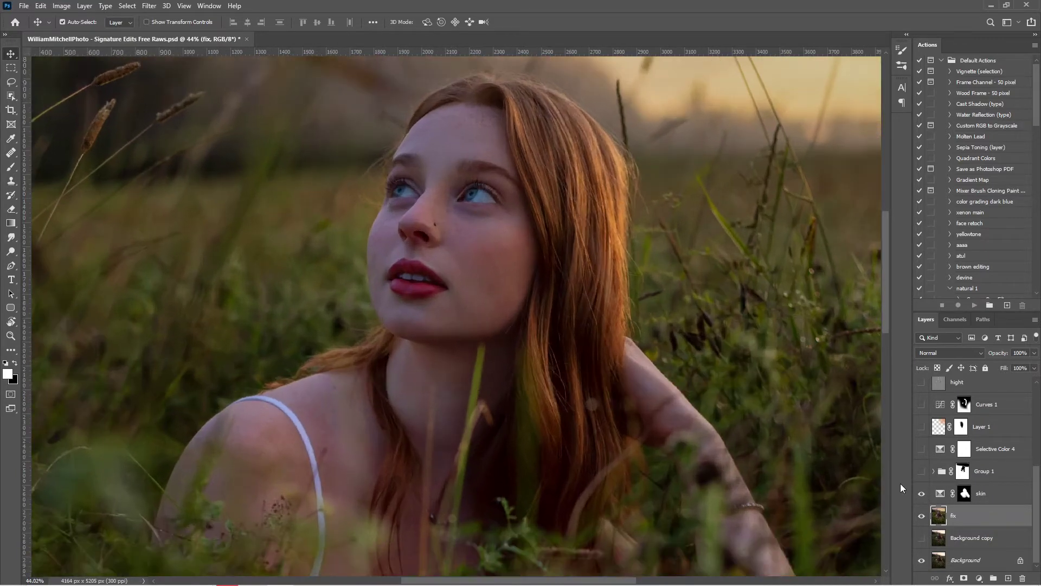
{"action": "left_click", "coordinate": [920, 518]}
{"action": "left_click", "coordinate": [921, 518]}
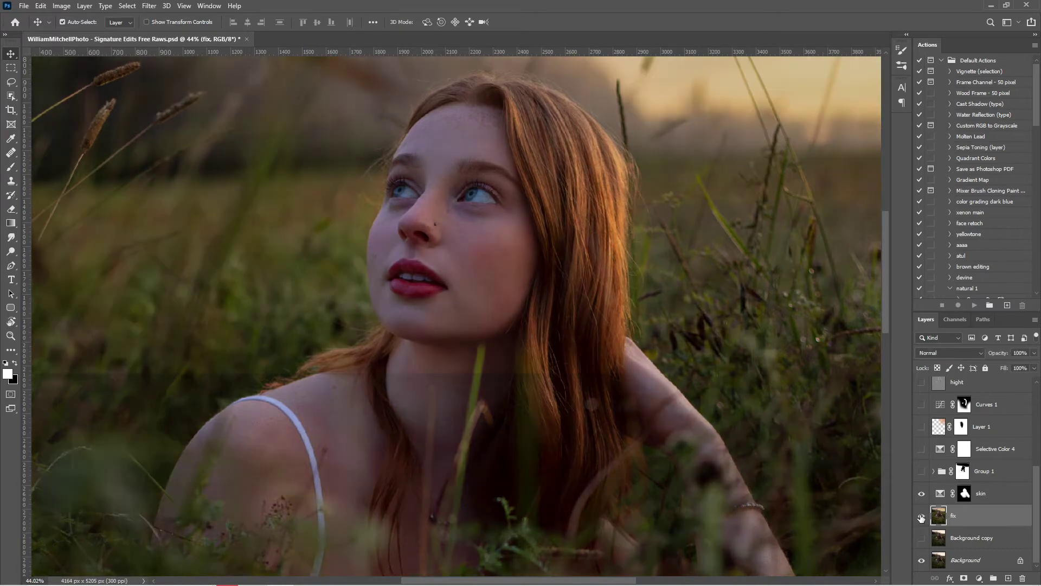
{"action": "left_click", "coordinate": [921, 494]}
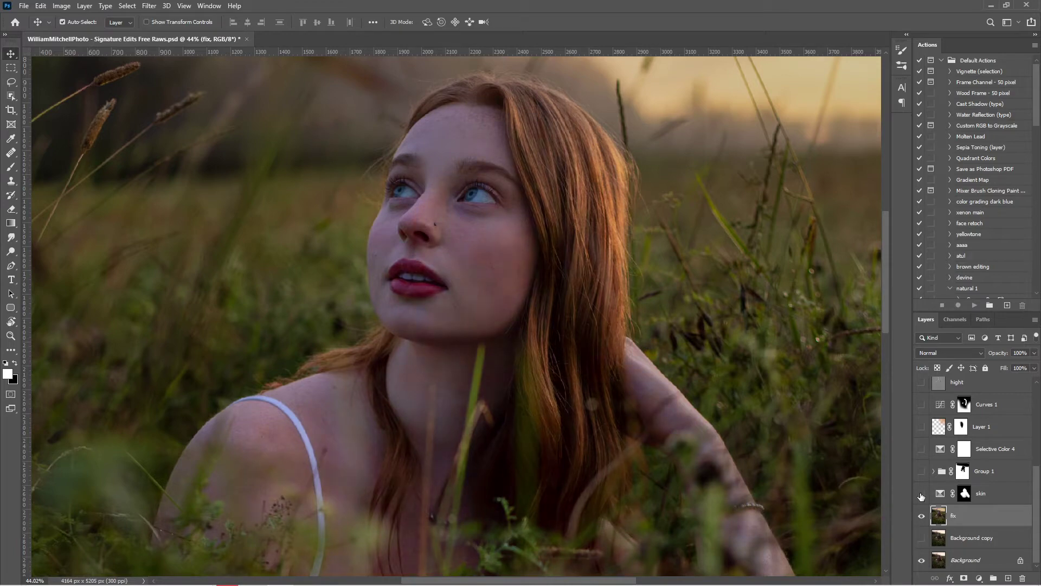
{"action": "left_click", "coordinate": [921, 494]}
Expand Group 1 and rename it color
{"action": "left_click", "coordinate": [933, 471]}
{"action": "scroll", "coordinate": [970, 491], "scroll_direction": "down", "scroll_amount": 2}
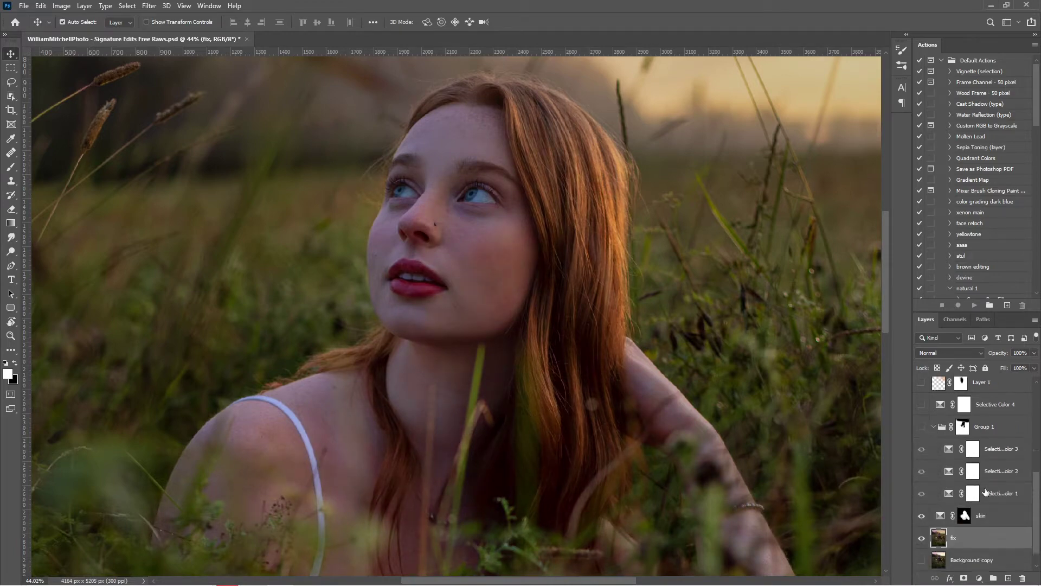
{"action": "double_click", "coordinate": [989, 427]}
{"action": "type", "text": "co"}
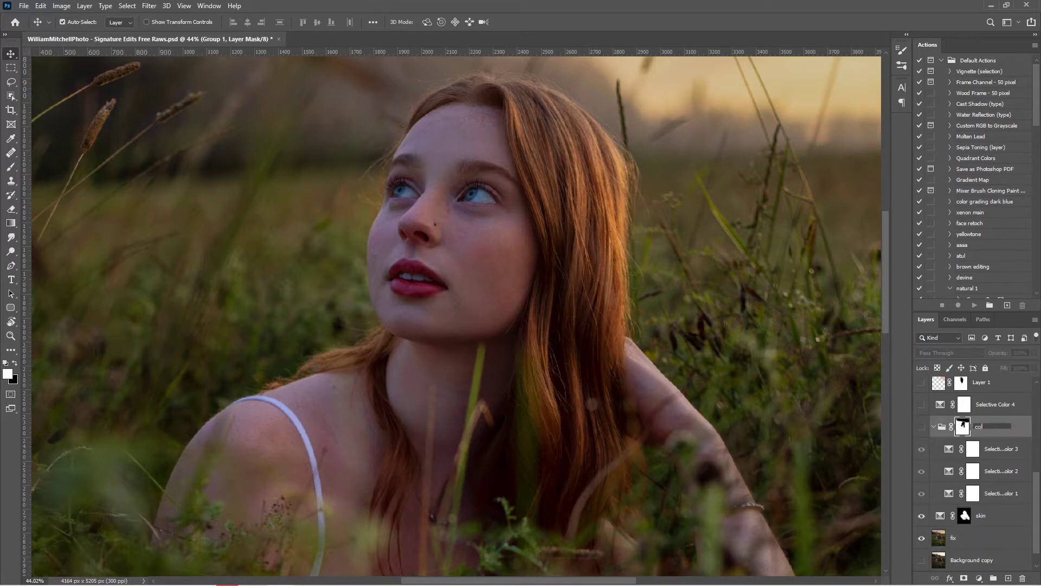
{"action": "type", "text": "lor"}
{"action": "key", "text": "Return"}
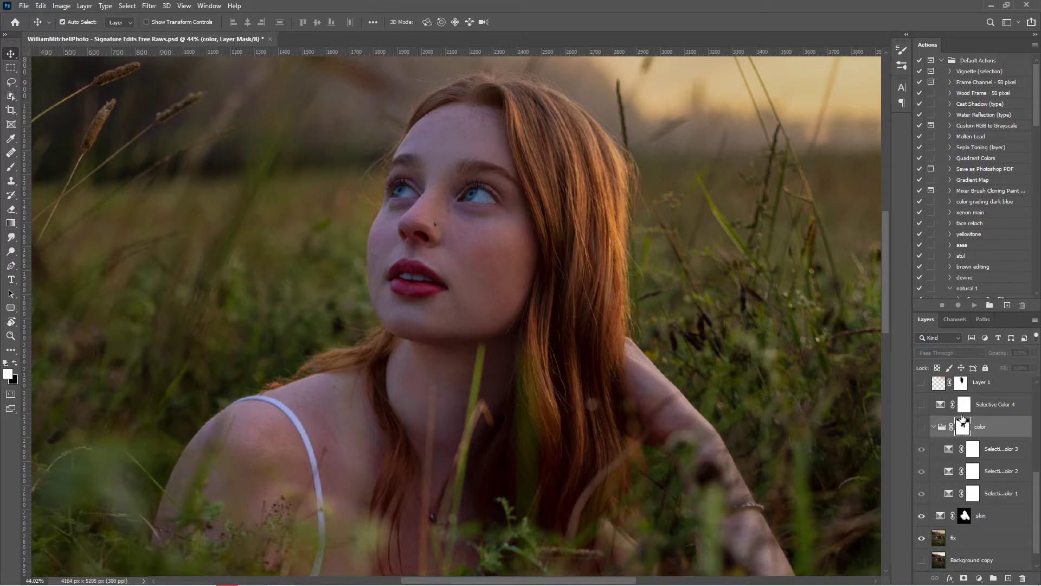
Show the color group and hide its three Selective Color layers inside
{"action": "left_click", "coordinate": [922, 428]}
{"action": "left_click", "coordinate": [922, 427]}
{"action": "key", "text": "ctrl+0"}
{"action": "left_click", "coordinate": [922, 427]}
{"action": "left_click", "coordinate": [922, 449]}
{"action": "left_click", "coordinate": [921, 471]}
{"action": "left_click", "coordinate": [922, 493]}
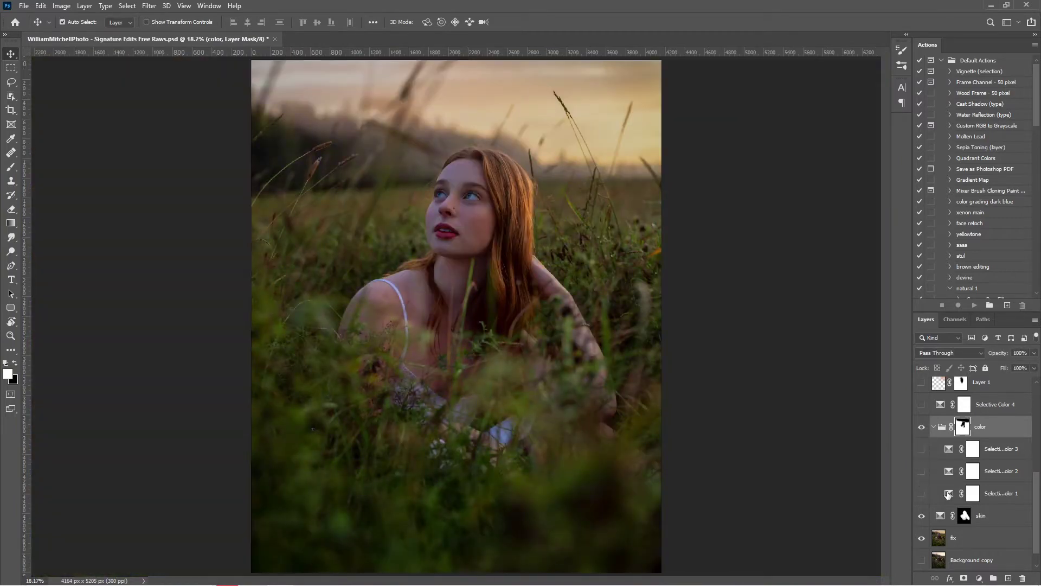
Review the Yellows settings of Selective Color 1, show the layer and compare the photo with and without it
{"action": "double_click", "coordinate": [949, 493]}
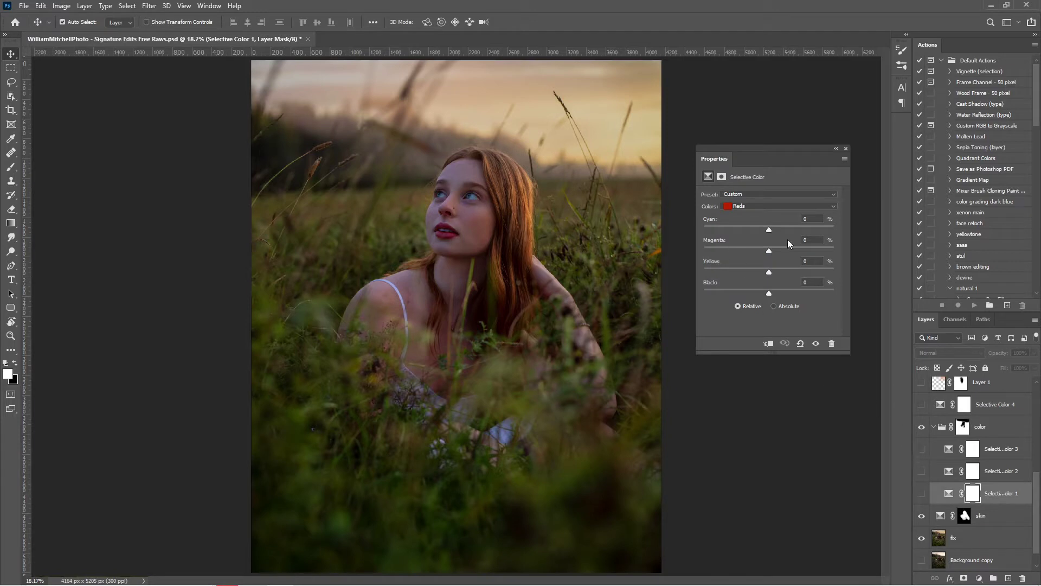
{"action": "left_click", "coordinate": [769, 206]}
{"action": "left_click", "coordinate": [759, 223]}
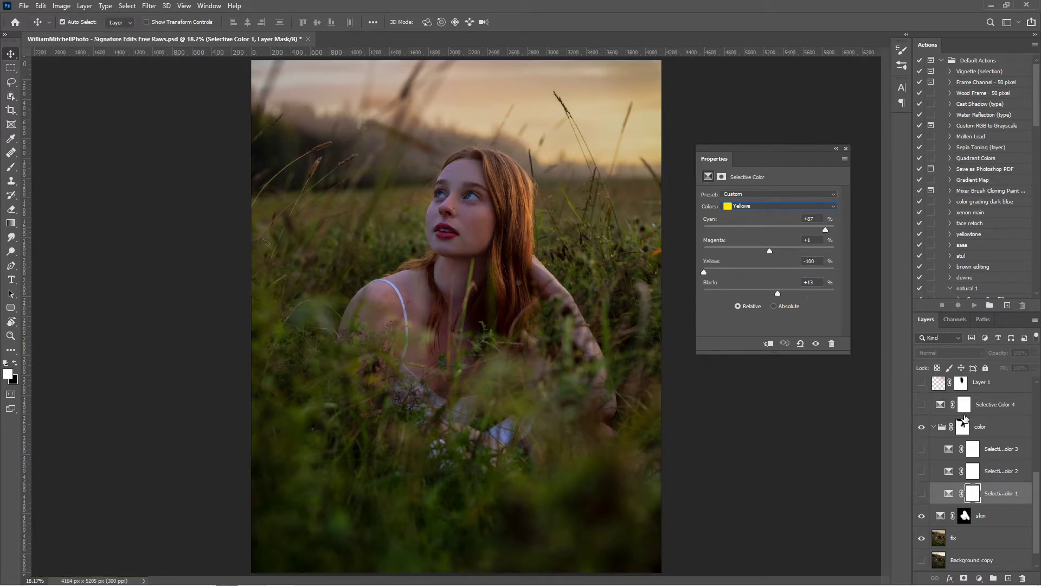
{"action": "left_click", "coordinate": [922, 495]}
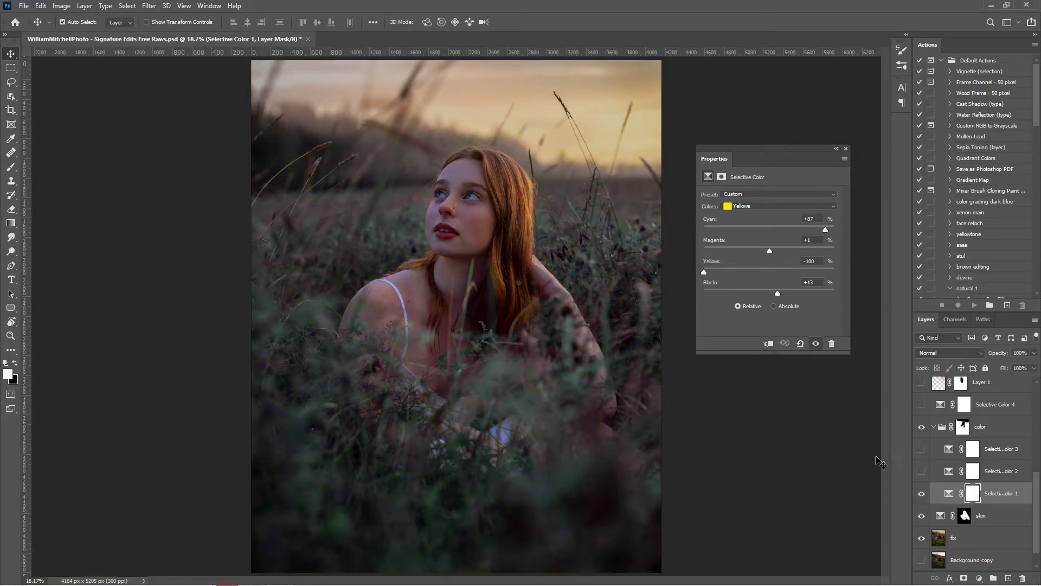
{"action": "left_click", "coordinate": [922, 495]}
{"action": "left_click", "coordinate": [922, 495]}
Show the Selective Color 2 layer and open its Cyans settings
{"action": "left_click", "coordinate": [922, 471]}
{"action": "left_click", "coordinate": [948, 475]}
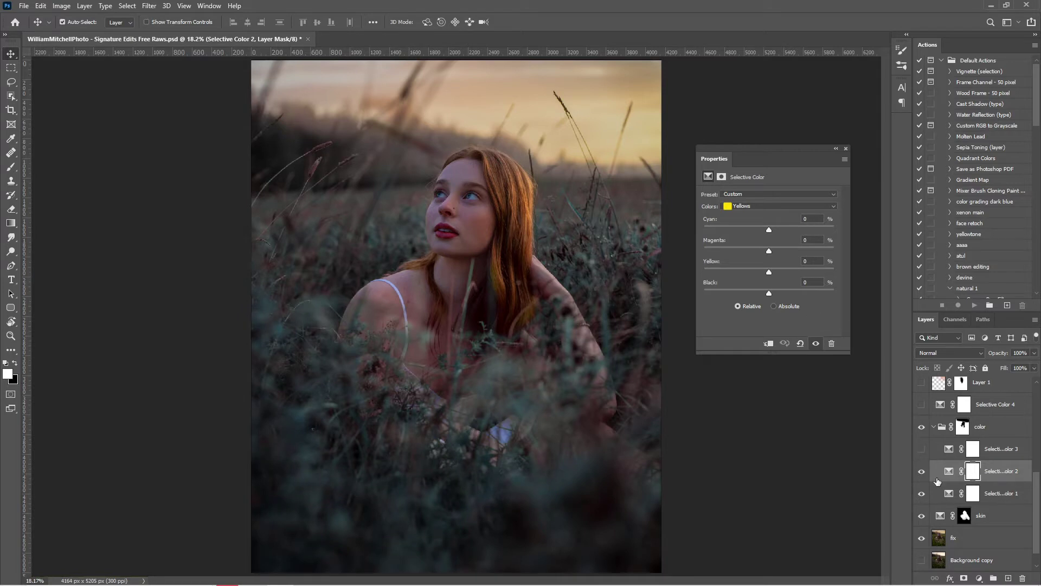
{"action": "left_click", "coordinate": [948, 474]}
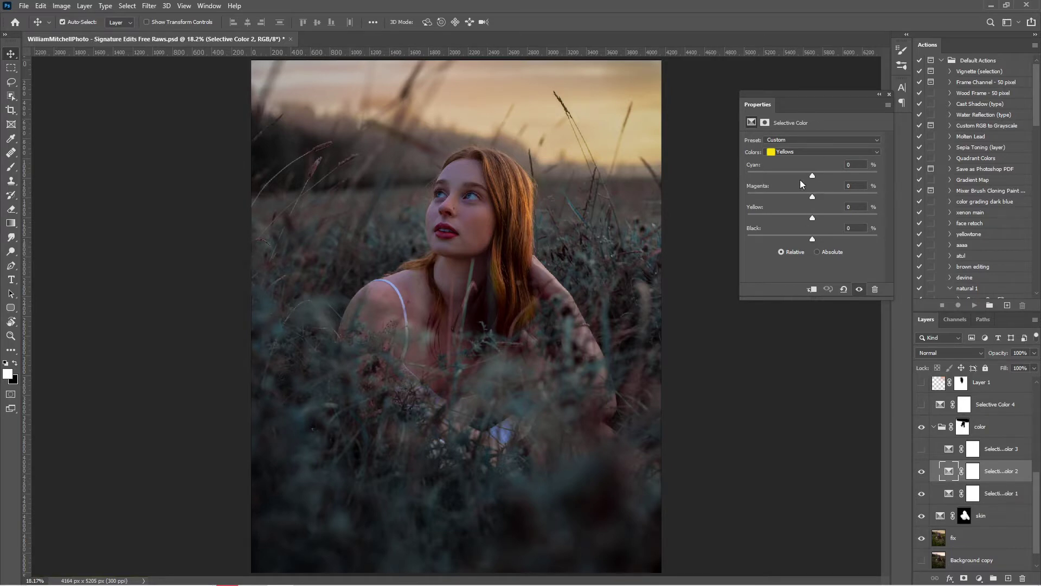
{"action": "left_click", "coordinate": [818, 152]}
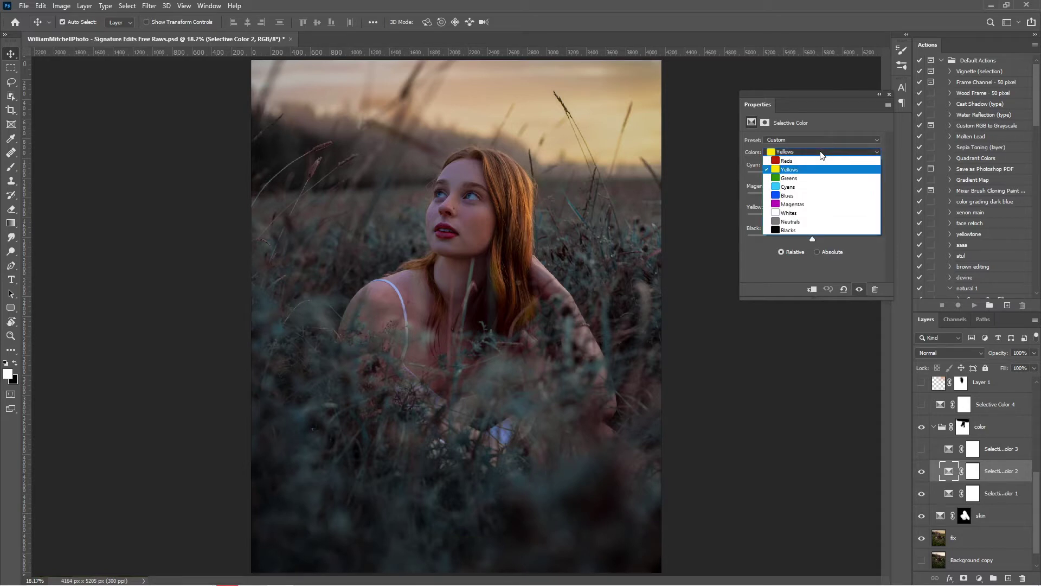
{"action": "left_click", "coordinate": [821, 155]}
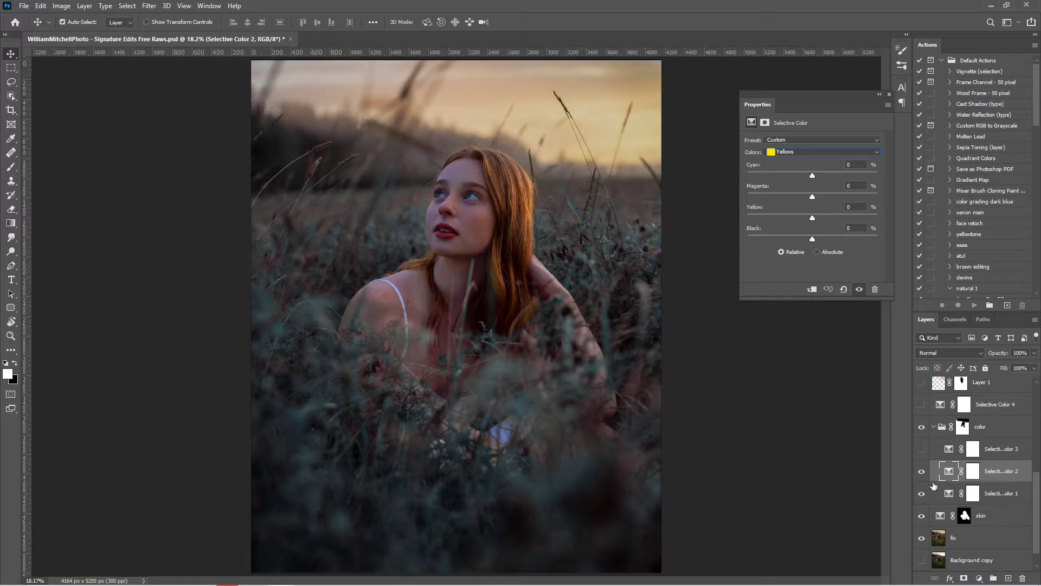
{"action": "left_click", "coordinate": [799, 152]}
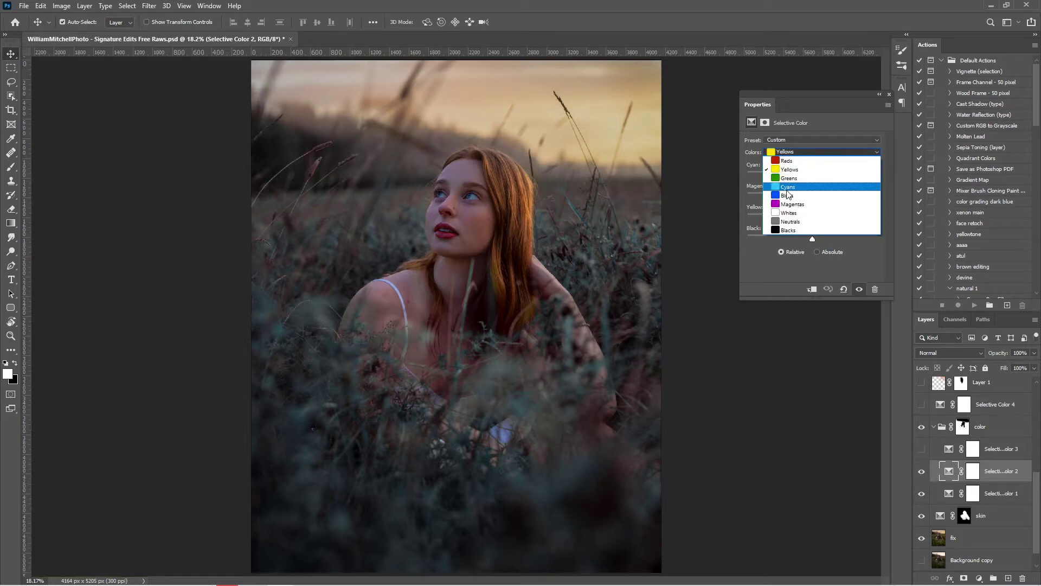
{"action": "left_click", "coordinate": [787, 190]}
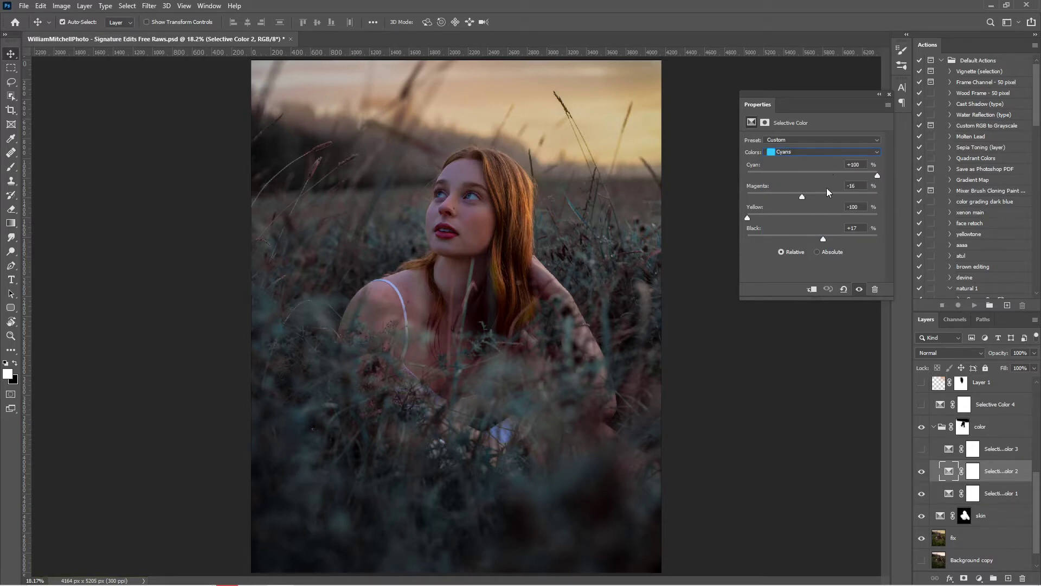
Try different Cyan and Magenta amounts for the Cyans range of Selective Color 2
{"action": "left_click_drag", "start_coordinate": [870, 178], "coordinate": [768, 176]}
{"action": "left_click_drag", "start_coordinate": [806, 196], "coordinate": [815, 197]}
{"action": "left_click", "coordinate": [761, 197]}
{"action": "left_click_drag", "start_coordinate": [808, 198], "coordinate": [805, 199]}
Show the Selective Color 3 layer and review its Cyans settings
{"action": "left_click", "coordinate": [921, 449]}
{"action": "left_click", "coordinate": [945, 450]}
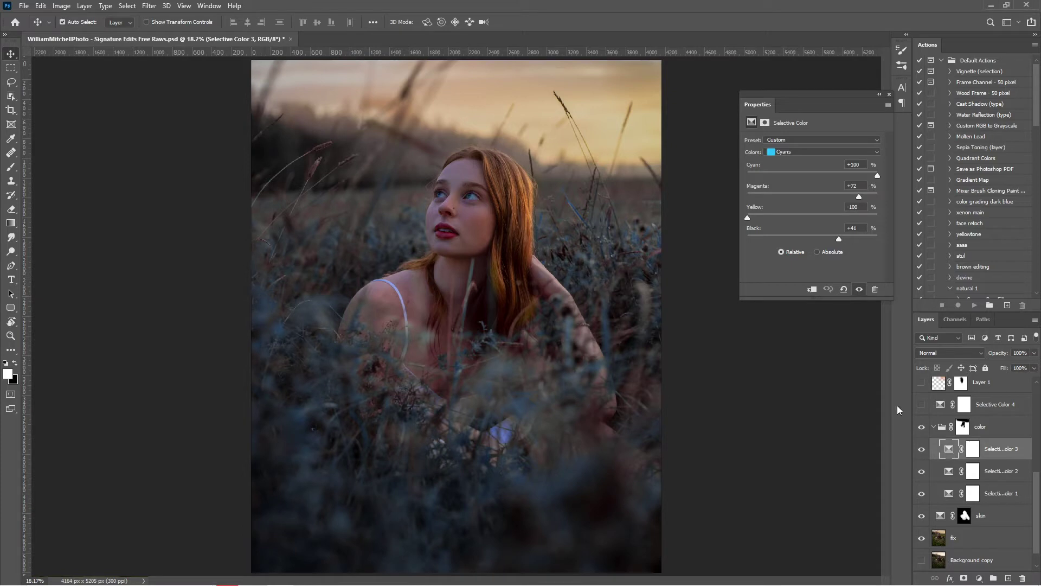
{"action": "left_click", "coordinate": [807, 151]}
{"action": "left_click", "coordinate": [806, 158]}
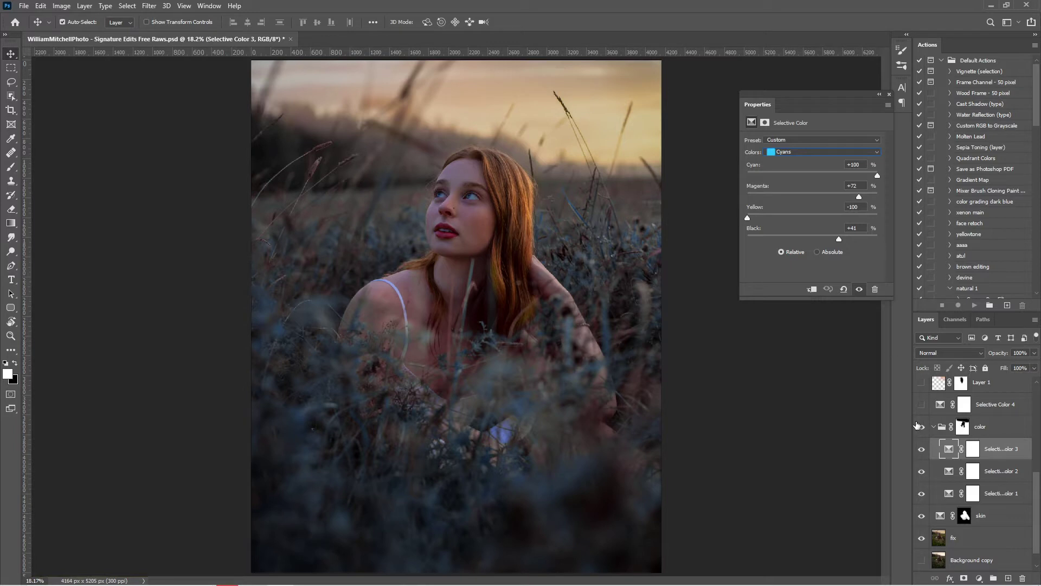
Collapse the color group and compare the whole photo with the group off and on
{"action": "left_click", "coordinate": [935, 429]}
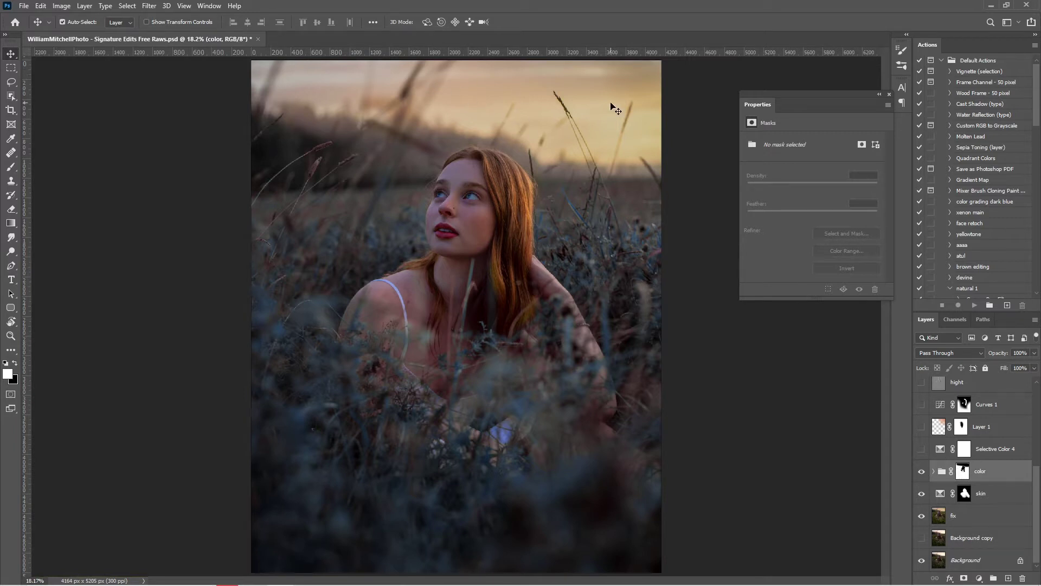
{"action": "scroll", "coordinate": [727, 294], "scroll_direction": "down", "scroll_amount": 2}
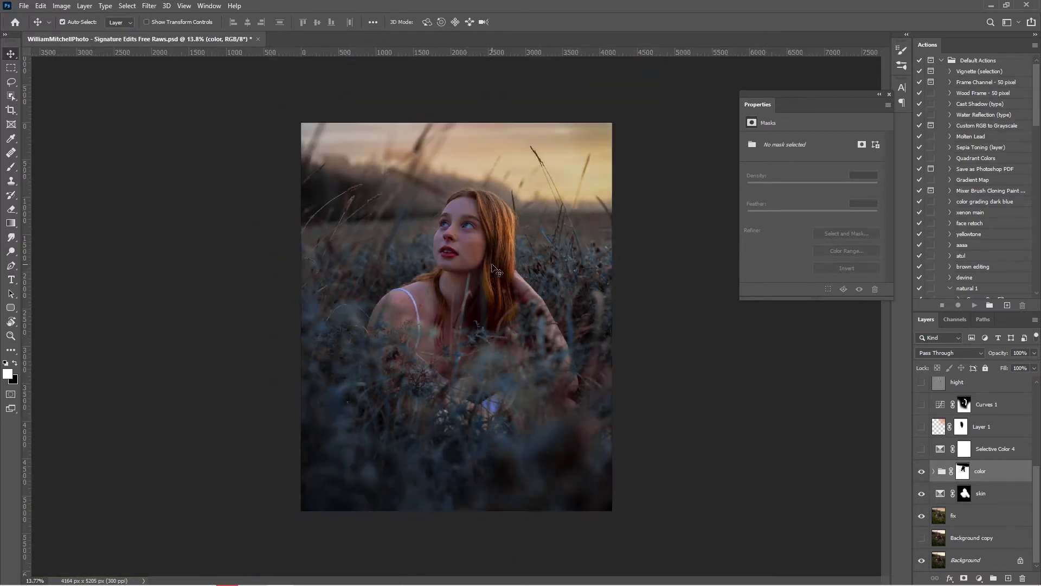
{"action": "left_click", "coordinate": [921, 471]}
{"action": "left_click", "coordinate": [922, 471]}
{"action": "left_click", "coordinate": [923, 472]}
{"action": "left_click", "coordinate": [922, 472]}
Show the Selective Color 4 layer and compare the sky and hair tones with and without it
{"action": "left_click", "coordinate": [922, 449]}
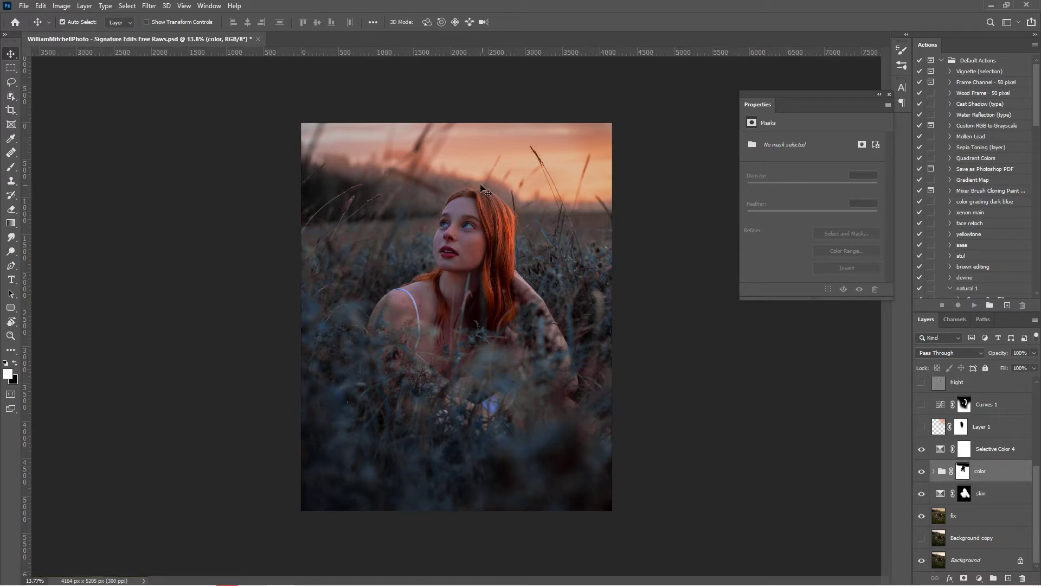
{"action": "left_click", "coordinate": [921, 450]}
{"action": "left_click", "coordinate": [921, 450]}
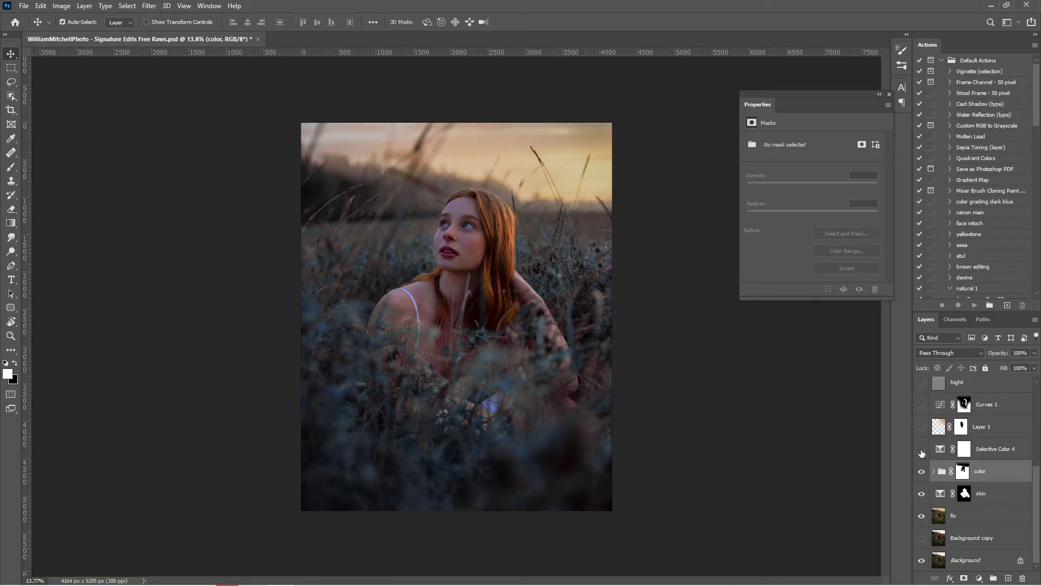
{"action": "scroll", "coordinate": [531, 211], "scroll_direction": "up", "scroll_amount": 3}
{"action": "scroll", "coordinate": [529, 202], "scroll_direction": "down", "scroll_amount": 3}
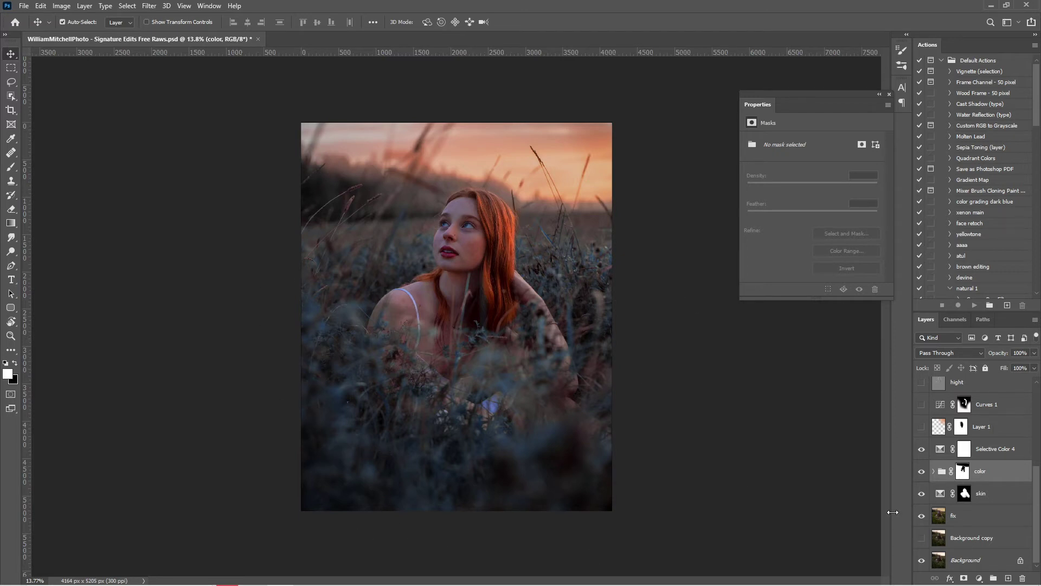
Show Layer 1 and compare the sky glow with and without it
{"action": "left_click", "coordinate": [922, 427]}
{"action": "left_click", "coordinate": [922, 427]}
{"action": "left_click", "coordinate": [922, 427]}
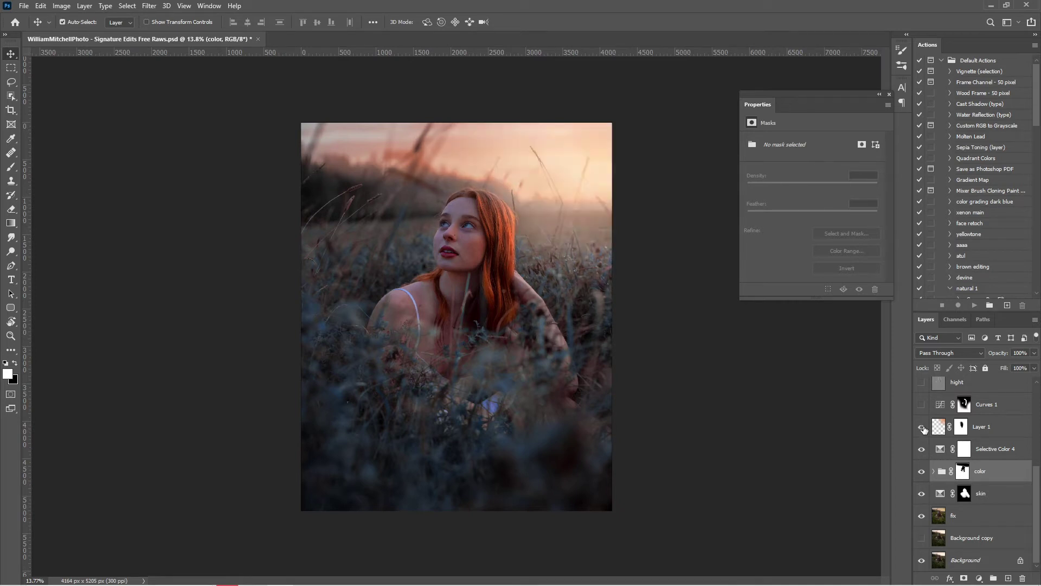
{"action": "left_click", "coordinate": [922, 426]}
{"action": "left_click", "coordinate": [922, 426]}
Select Layer 1, isolate it to examine its painted glow, and restore the visibility of the other layers
{"action": "left_click", "coordinate": [943, 428]}
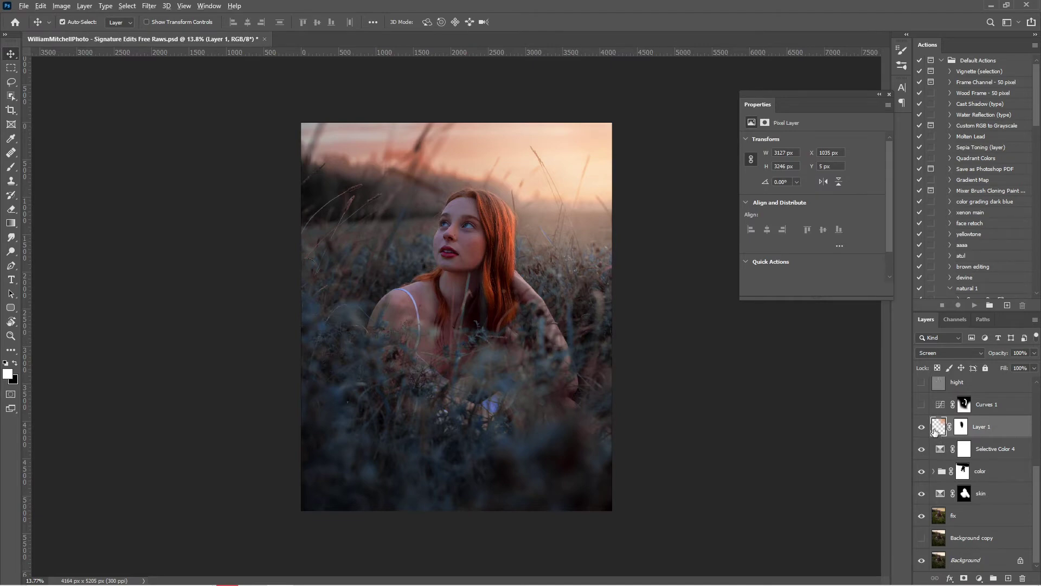
{"action": "key", "text": "ctrl+plus"}
{"action": "scroll", "coordinate": [553, 363], "scroll_direction": "down", "scroll_amount": 3}
{"action": "scroll", "coordinate": [553, 363], "scroll_direction": "down", "scroll_amount": 2}
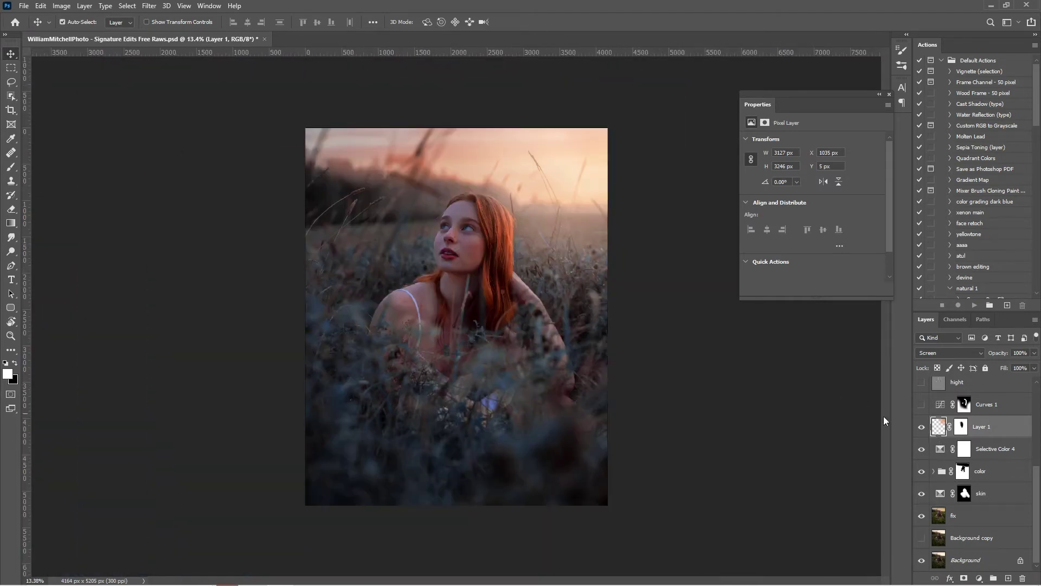
{"action": "left_click", "coordinate": [921, 427], "text": "alt"}
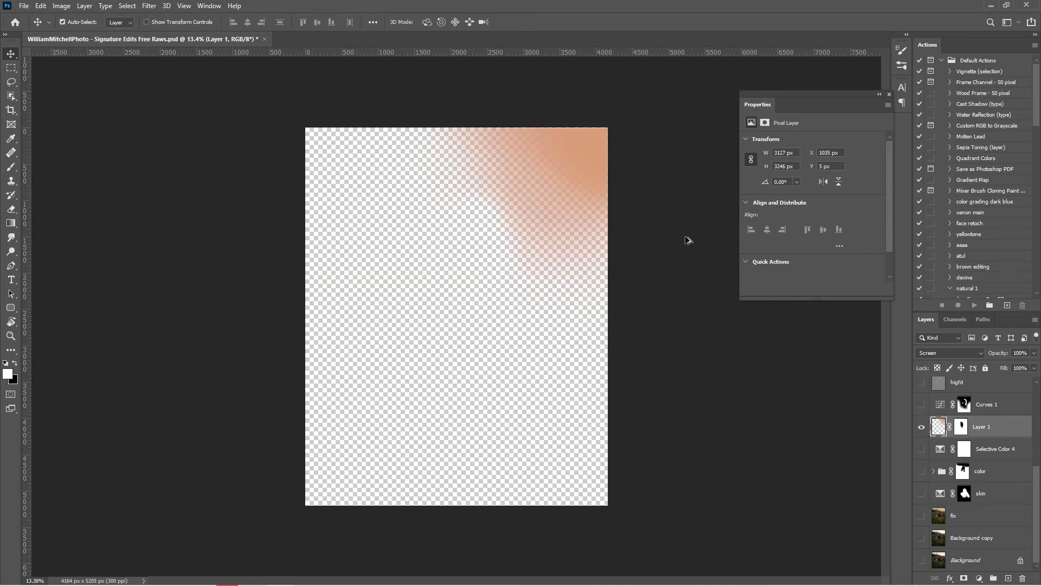
{"action": "left_click", "coordinate": [921, 429], "text": "alt"}
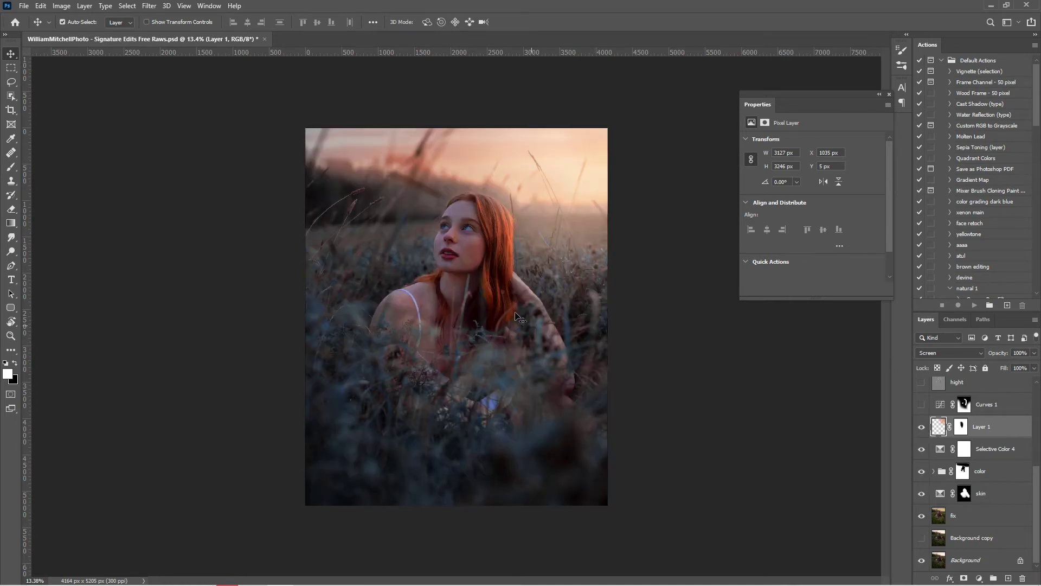
Select the Curves 1 adjustment layer and make it visible
{"action": "left_click", "coordinate": [999, 409]}
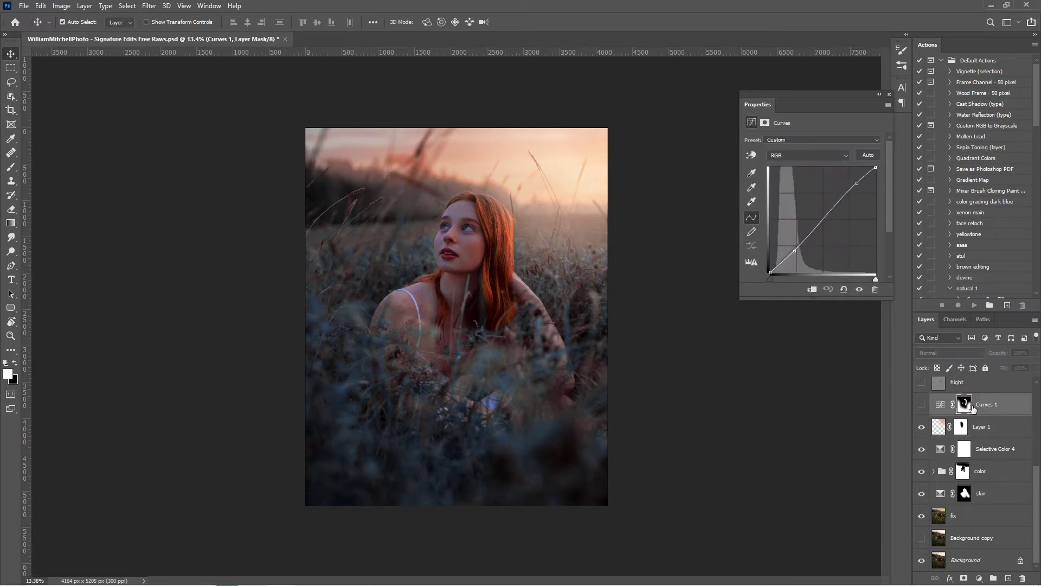
{"action": "left_click", "coordinate": [922, 405]}
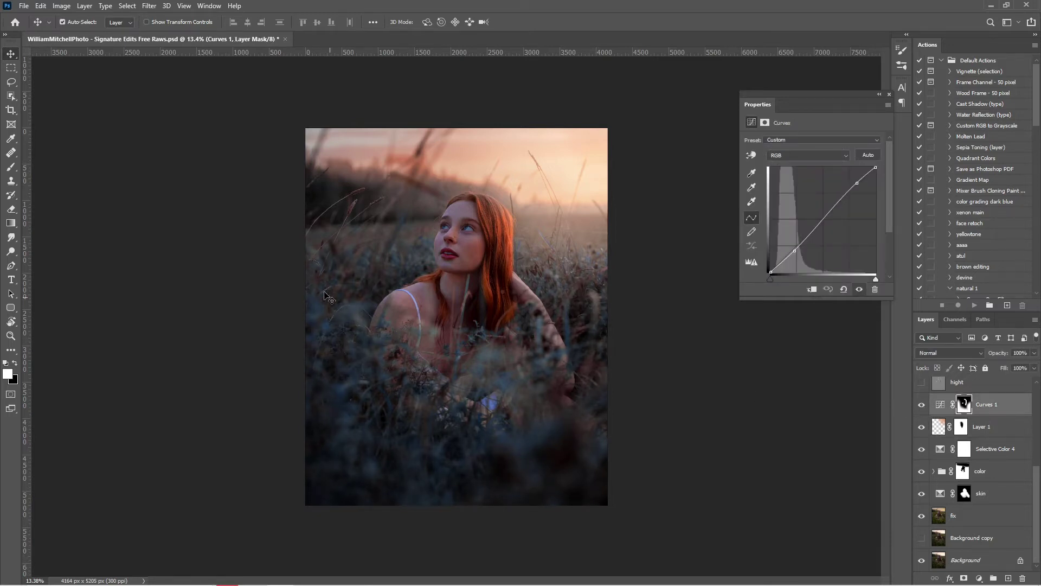
{"action": "scroll", "coordinate": [484, 276], "scroll_direction": "down", "scroll_amount": 1}
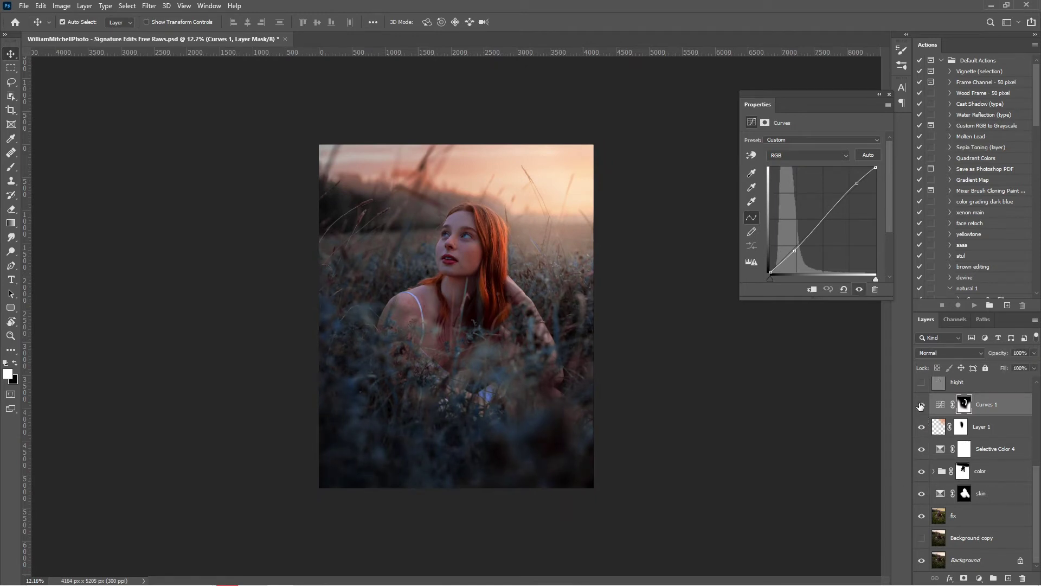
{"action": "left_click", "coordinate": [944, 383]}
{"action": "left_click", "coordinate": [87, 6]}
{"action": "mouse_move", "coordinate": [93, 18]}
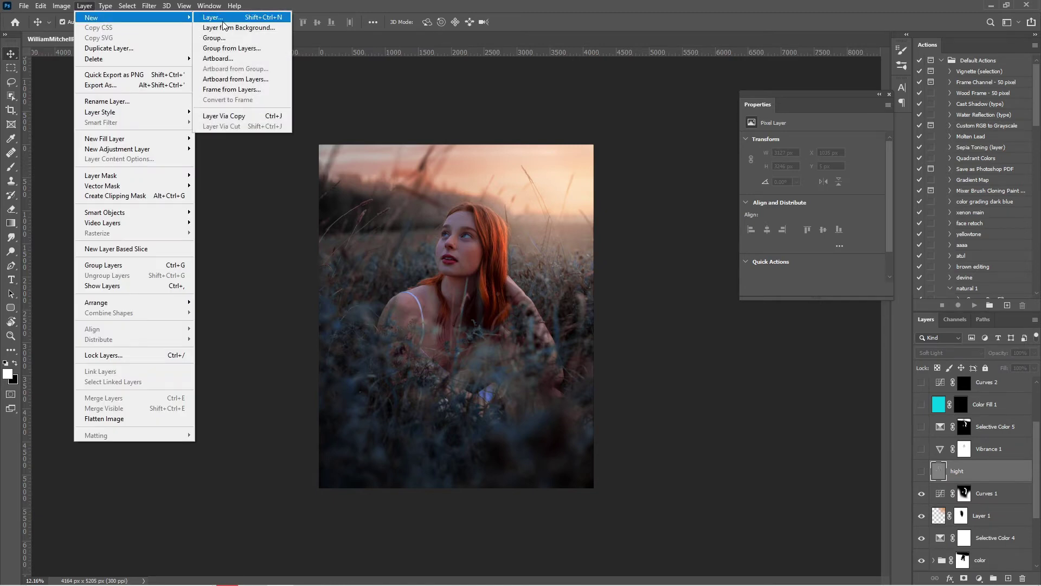
{"action": "left_click", "coordinate": [220, 22]}
{"action": "type", "text": "hight"}
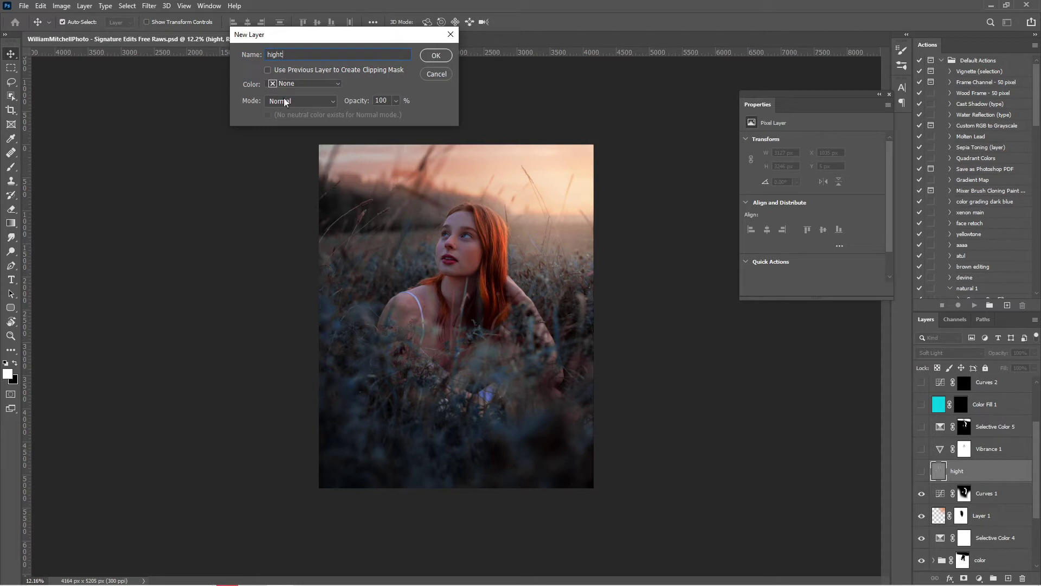
{"action": "left_click", "coordinate": [313, 103]}
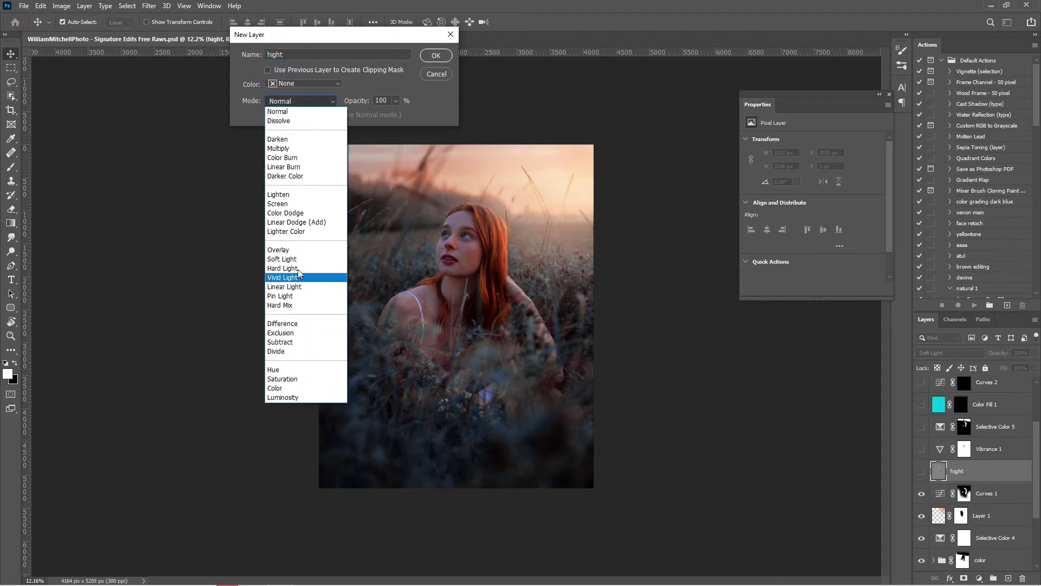
{"action": "left_click", "coordinate": [298, 269]}
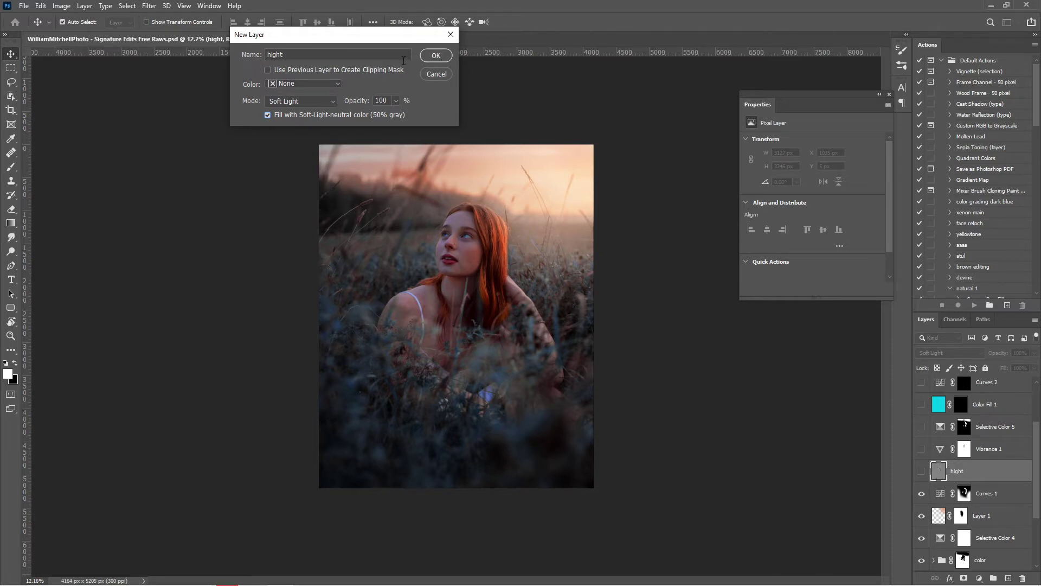
{"action": "left_click", "coordinate": [443, 75]}
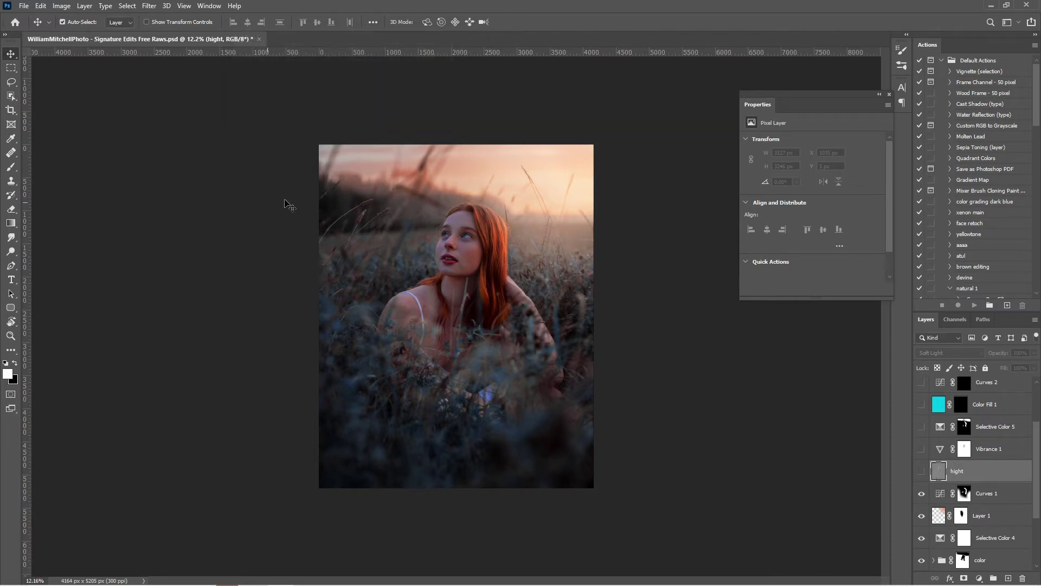
Show the hight layer and compare the highlights and shadows on the face and hair with and without it
{"action": "left_click", "coordinate": [924, 472]}
{"action": "left_click", "coordinate": [924, 472]}
{"action": "left_click", "coordinate": [924, 472]}
{"action": "scroll", "coordinate": [562, 302], "scroll_direction": "up", "scroll_amount": 5}
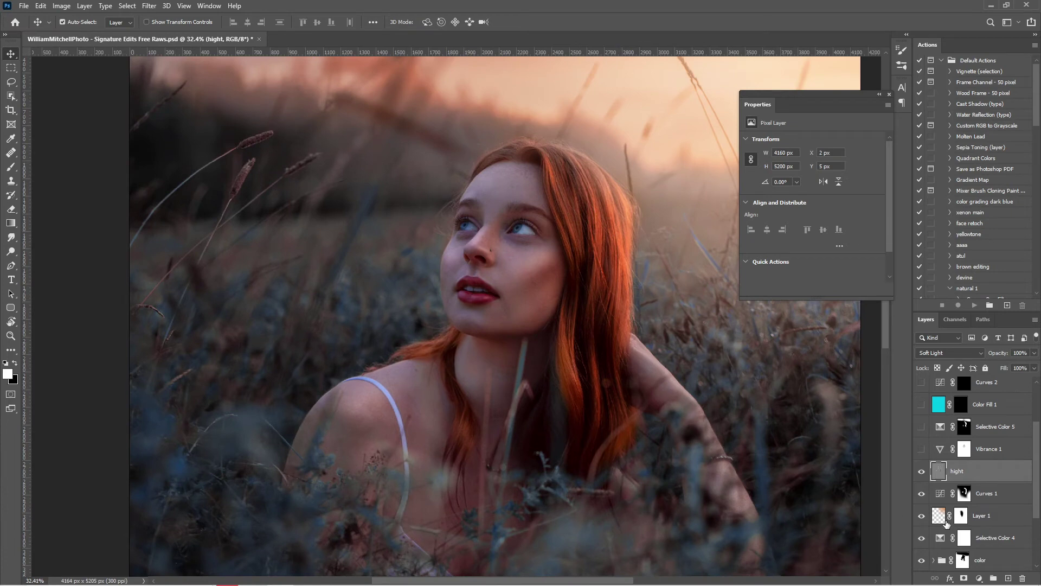
{"action": "left_click", "coordinate": [923, 472]}
{"action": "left_click", "coordinate": [922, 472]}
{"action": "left_click", "coordinate": [922, 472]}
{"action": "left_click", "coordinate": [922, 473]}
{"action": "key", "text": "ctrl+0"}
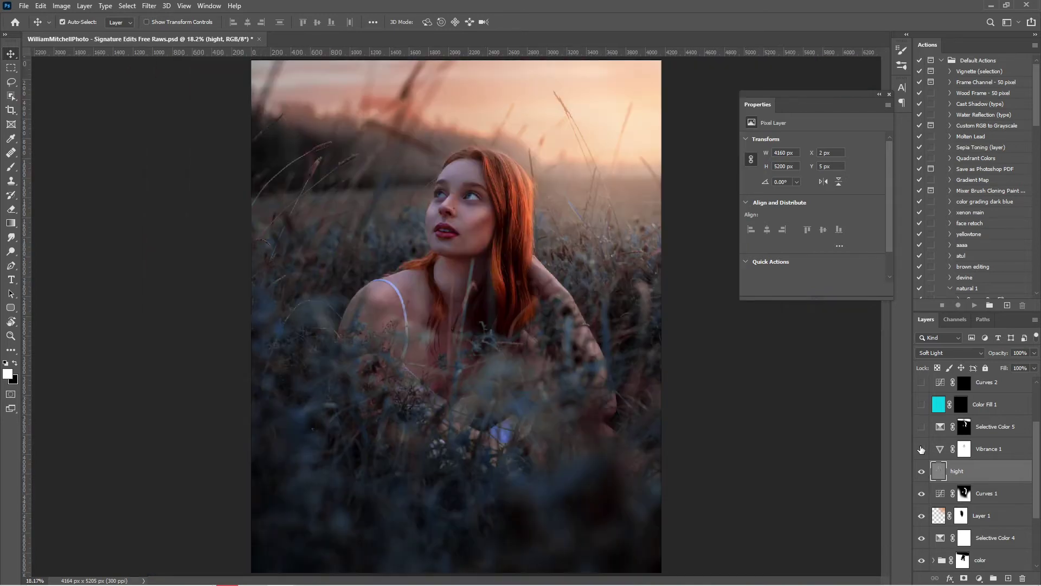
Show the Vibrance 1 adjustment layer and try raising its saturation to +9 before setting it back to 0
{"action": "left_click", "coordinate": [999, 454]}
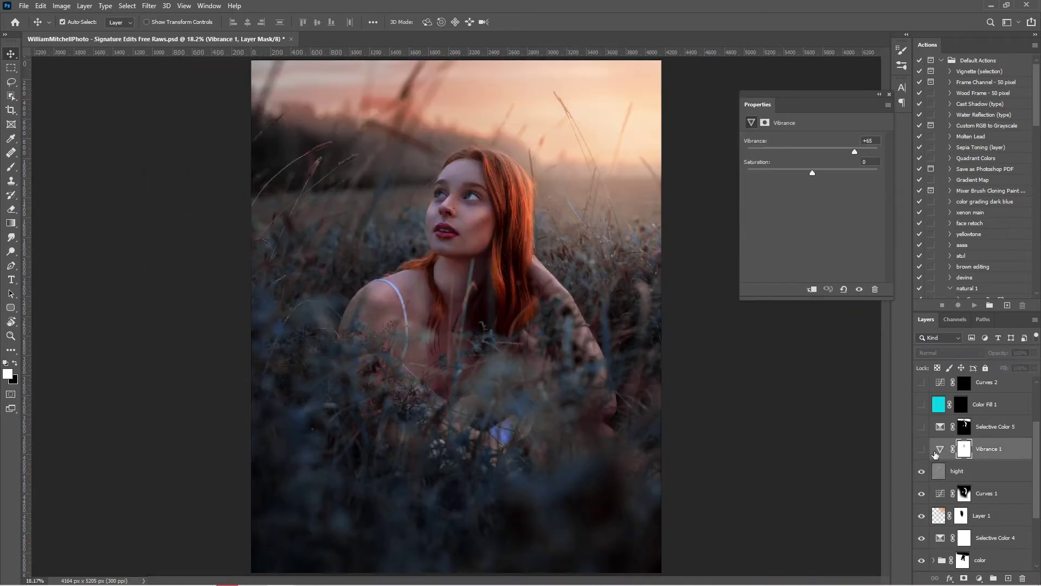
{"action": "left_click", "coordinate": [922, 449]}
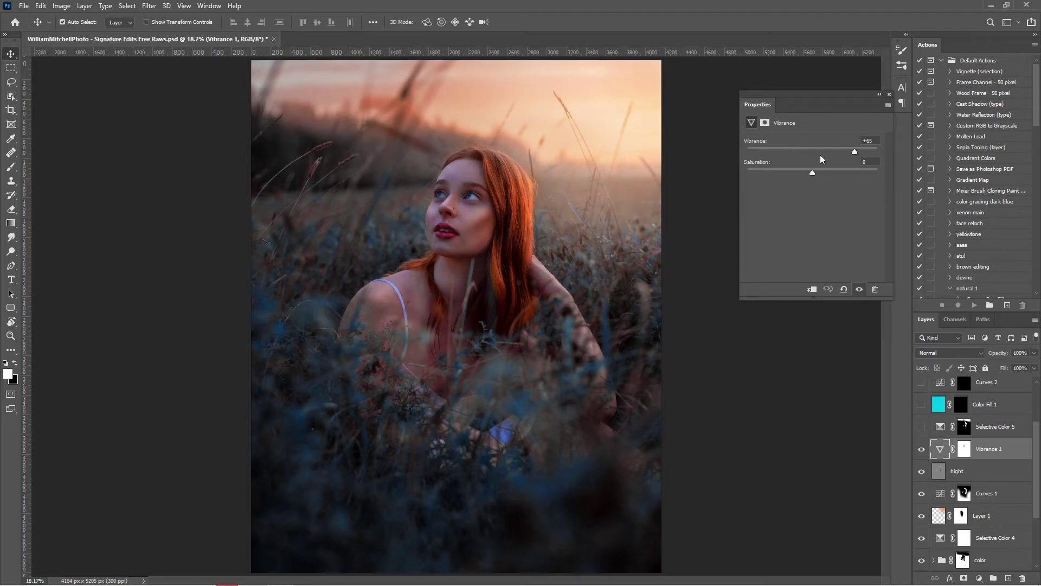
{"action": "left_click_drag", "start_coordinate": [832, 151], "coordinate": [862, 155]}
{"action": "left_click_drag", "start_coordinate": [810, 173], "coordinate": [822, 174]}
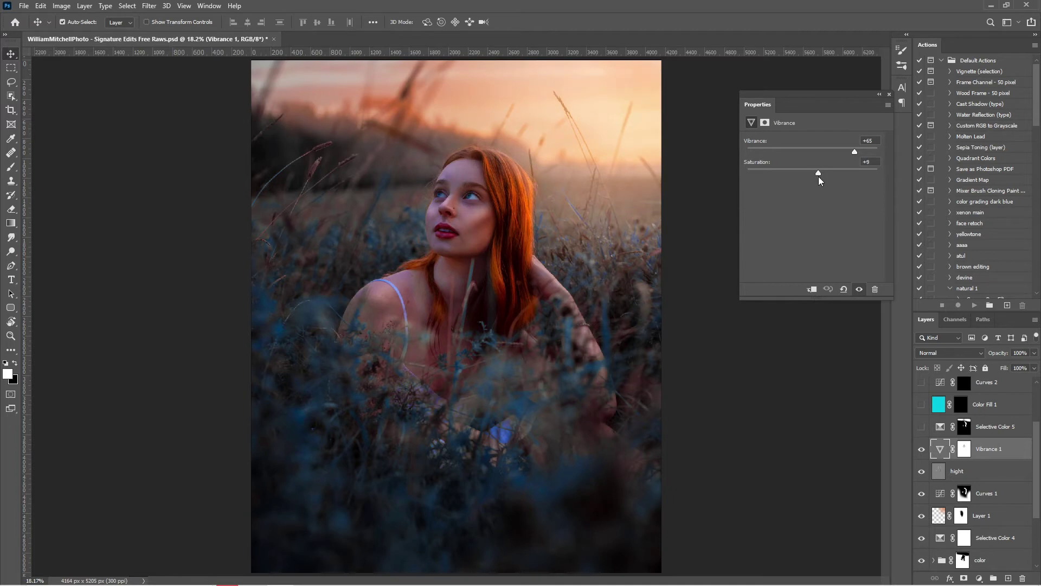
{"action": "left_click_drag", "start_coordinate": [818, 174], "coordinate": [812, 174]}
{"action": "key", "text": "ctrl+minus"}
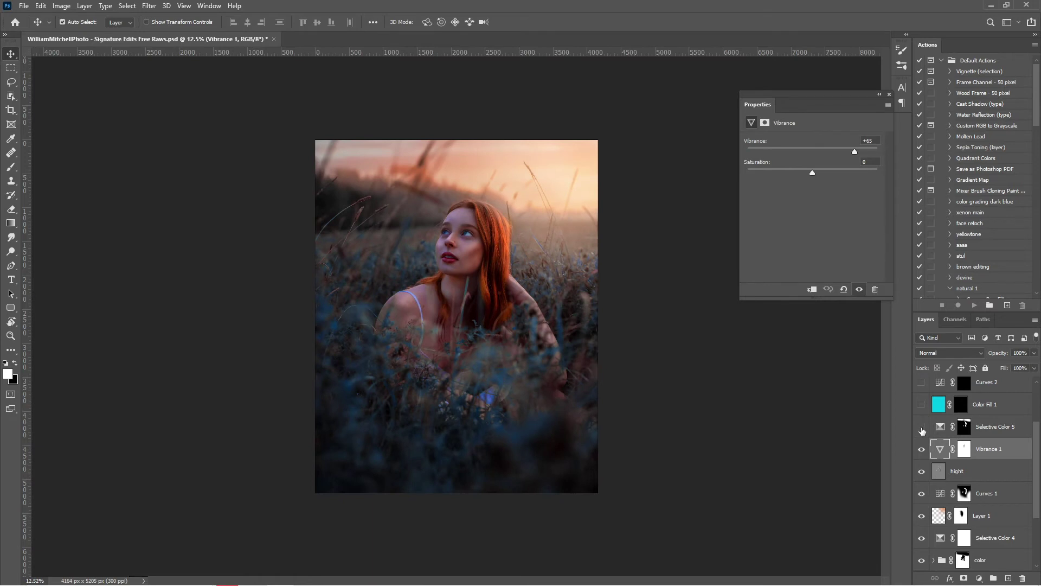
Show the Selective Color 5 layer and review its adjustments for the Reds and Yellows
{"action": "left_click", "coordinate": [889, 95]}
{"action": "scroll", "coordinate": [988, 433], "scroll_direction": "up", "scroll_amount": 3}
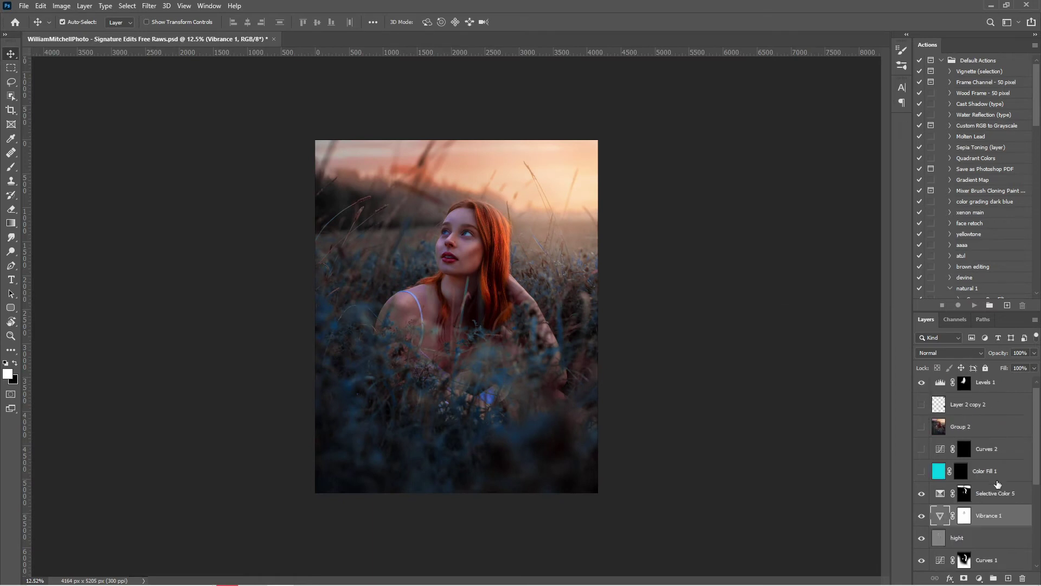
{"action": "double_click", "coordinate": [939, 493]}
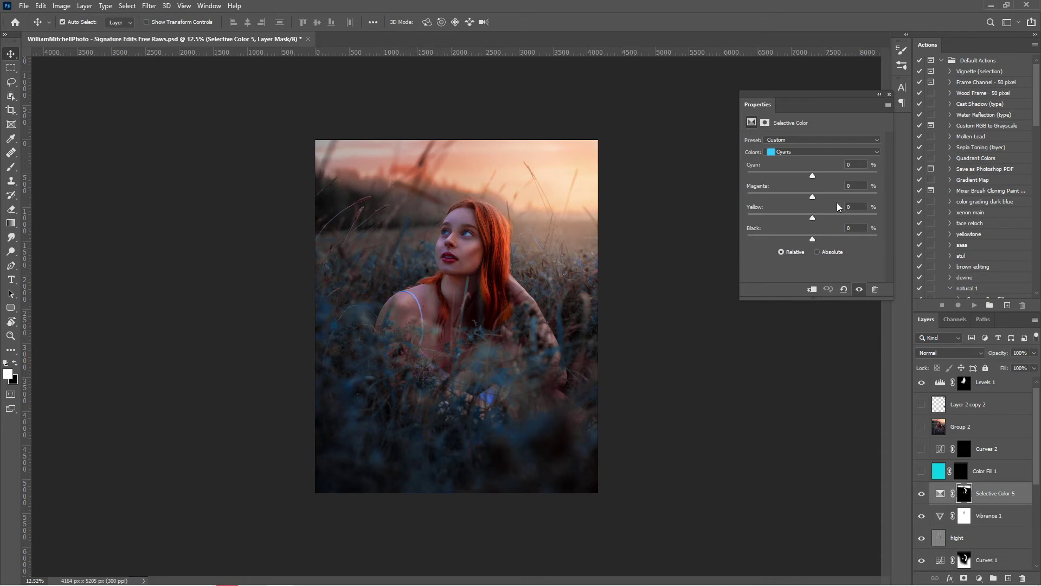
{"action": "left_click", "coordinate": [941, 495]}
{"action": "left_click", "coordinate": [802, 153]}
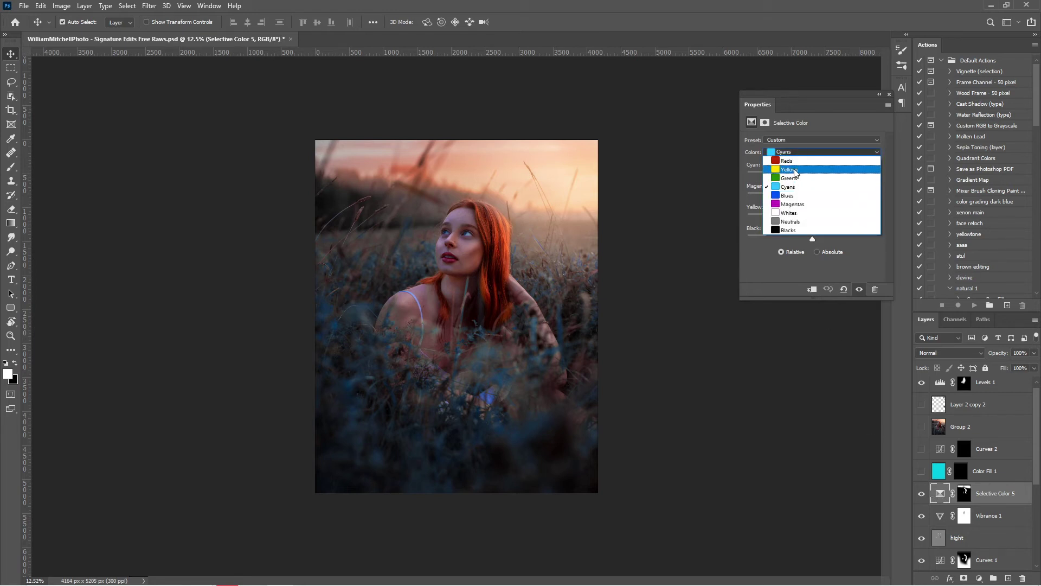
{"action": "left_click", "coordinate": [798, 162]}
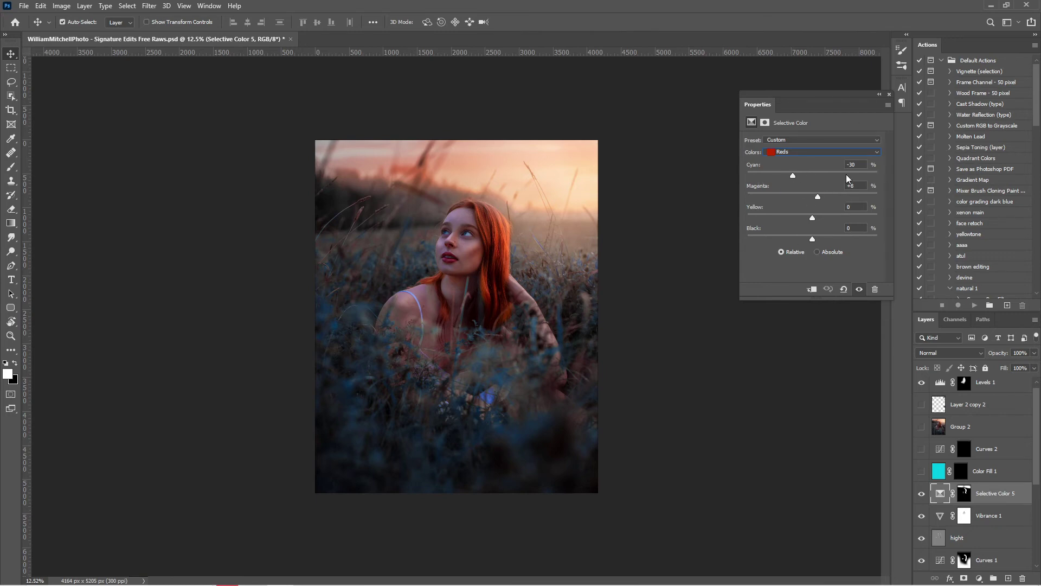
{"action": "left_click", "coordinate": [791, 152]}
{"action": "left_click", "coordinate": [797, 171]}
Select and show the Color Fill 1 layer, comparing the eye color up close with and without its cyan tint
{"action": "key", "text": "alt+bracketright"}
{"action": "scroll", "coordinate": [494, 234], "scroll_direction": "up", "scroll_amount": 1}
{"action": "scroll", "coordinate": [493, 234], "scroll_direction": "up", "scroll_amount": 15}
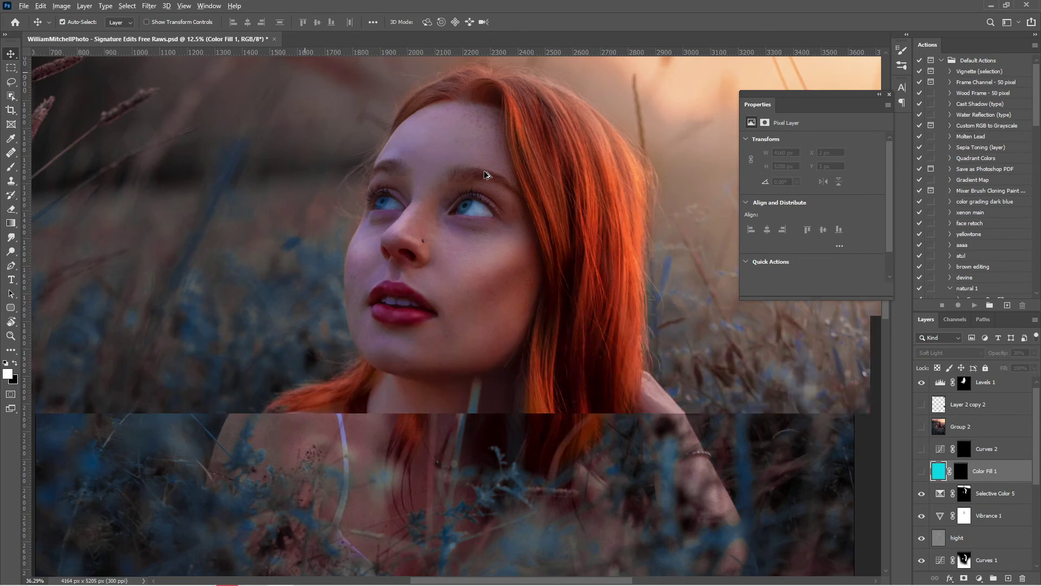
{"action": "scroll", "coordinate": [450, 199], "scroll_direction": "up", "scroll_amount": 6}
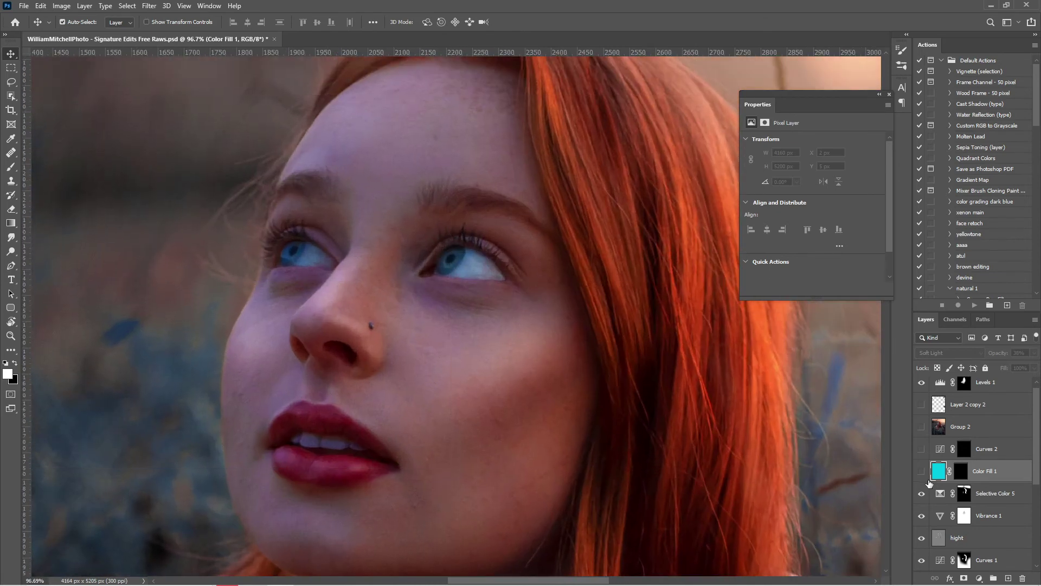
{"action": "left_click", "coordinate": [923, 471]}
{"action": "left_click", "coordinate": [923, 471]}
{"action": "left_click", "coordinate": [923, 471]}
{"action": "left_click", "coordinate": [923, 471]}
{"action": "left_click", "coordinate": [923, 471]}
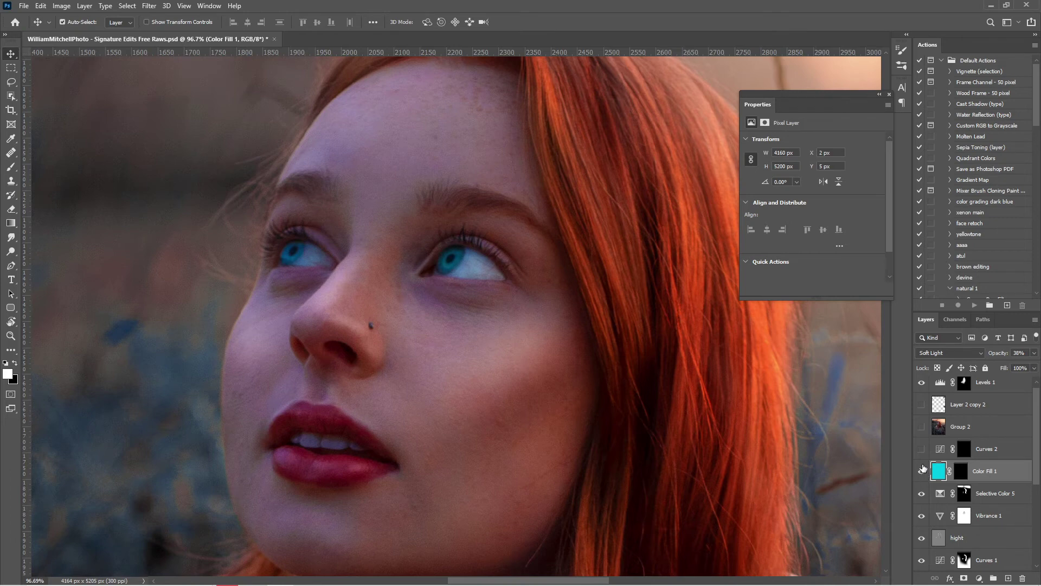
Select and show the Curves 2 adjustment layer, comparing the brightness of the eyes with and without it
{"action": "left_click", "coordinate": [922, 450]}
{"action": "left_click", "coordinate": [922, 450]}
{"action": "left_click", "coordinate": [946, 453]}
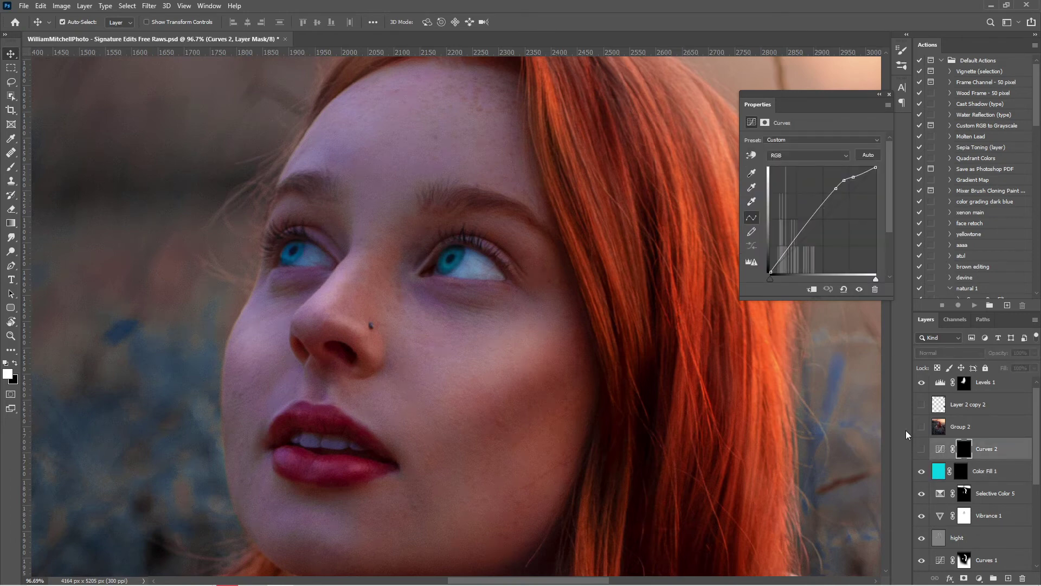
{"action": "left_click", "coordinate": [921, 426]}
{"action": "left_click", "coordinate": [921, 426]}
{"action": "left_click", "coordinate": [921, 450]}
{"action": "left_click", "coordinate": [921, 450]}
{"action": "left_click", "coordinate": [921, 449]}
{"action": "left_click", "coordinate": [921, 450]}
{"action": "left_click", "coordinate": [921, 450]}
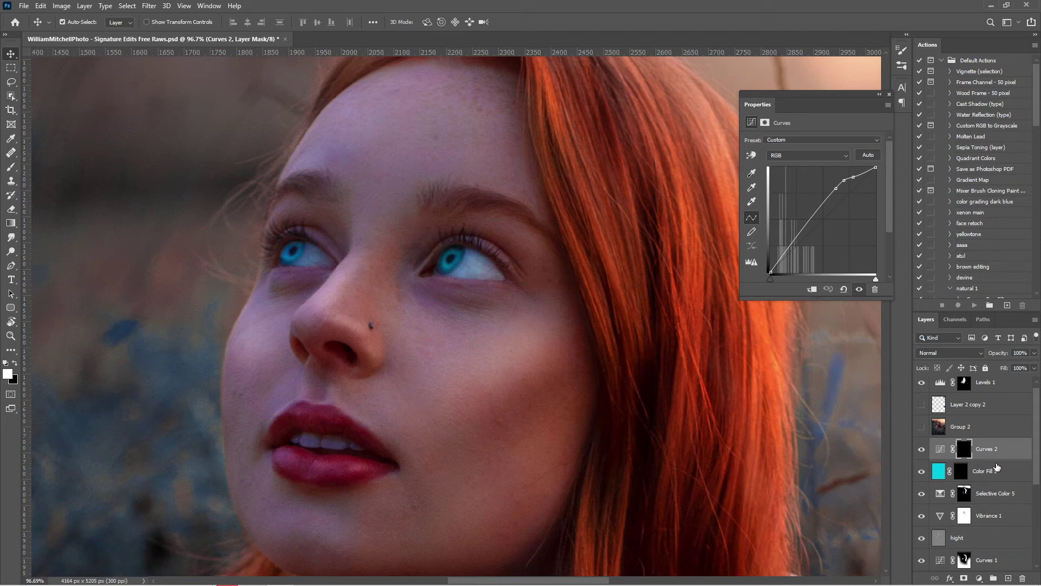
Show the Group 2 layer and restore the visibility of Curves 2
{"action": "scroll", "coordinate": [1014, 478], "scroll_direction": "down", "scroll_amount": 2}
{"action": "scroll", "coordinate": [1011, 498], "scroll_direction": "up", "scroll_amount": 1}
{"action": "scroll", "coordinate": [979, 431], "scroll_direction": "up", "scroll_amount": 1}
{"action": "left_click", "coordinate": [921, 449]}
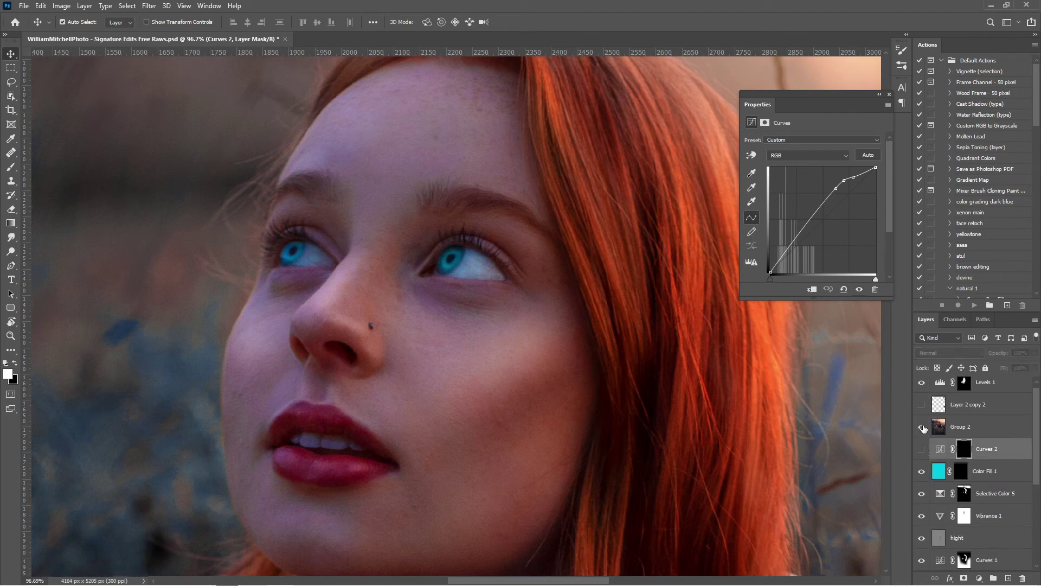
{"action": "key", "text": "ctrl+z"}
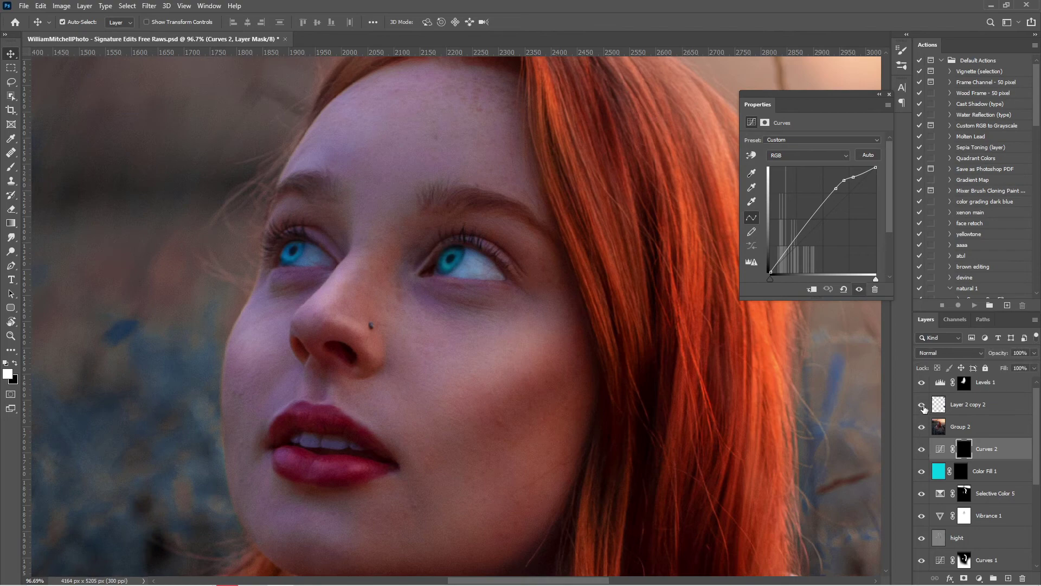
Select and show Layer 2 copy 2, comparing the whole photo with and without its blurred foreground leaves
{"action": "left_click", "coordinate": [922, 404]}
{"action": "scroll", "coordinate": [543, 399], "scroll_direction": "down", "scroll_amount": 5}
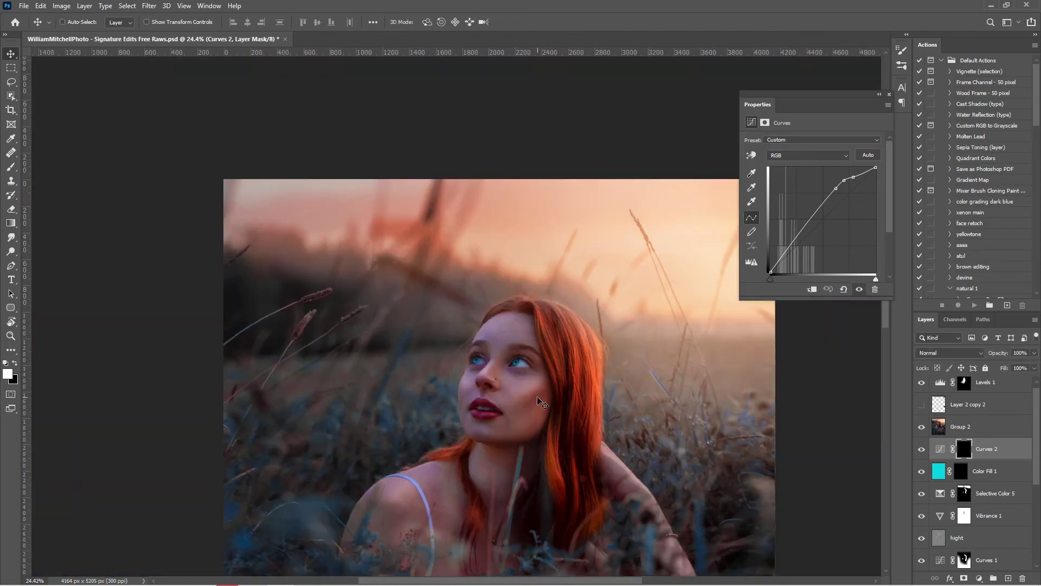
{"action": "scroll", "coordinate": [543, 404], "scroll_direction": "down", "scroll_amount": 3}
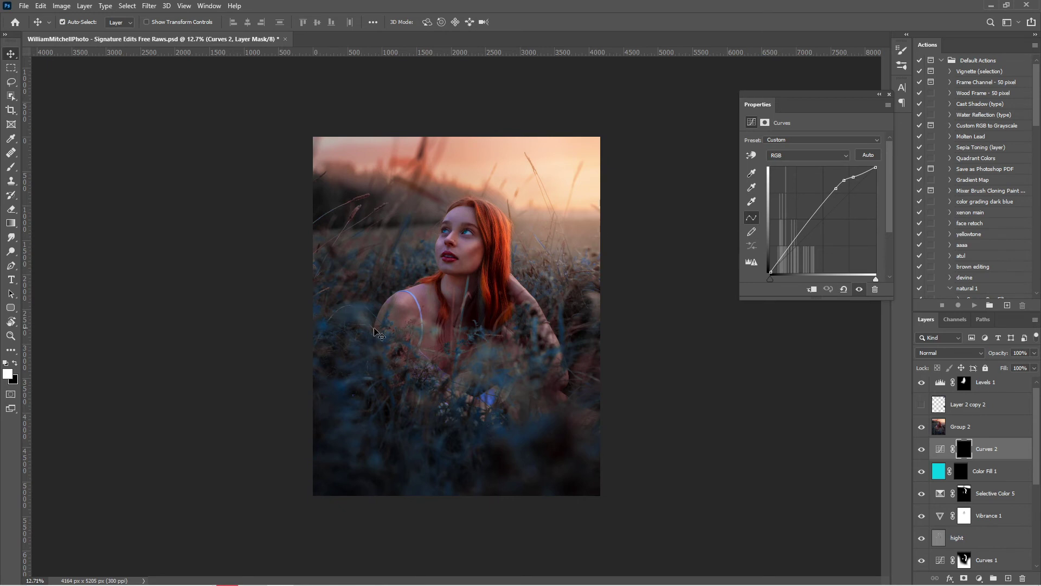
{"action": "left_click", "coordinate": [921, 405]}
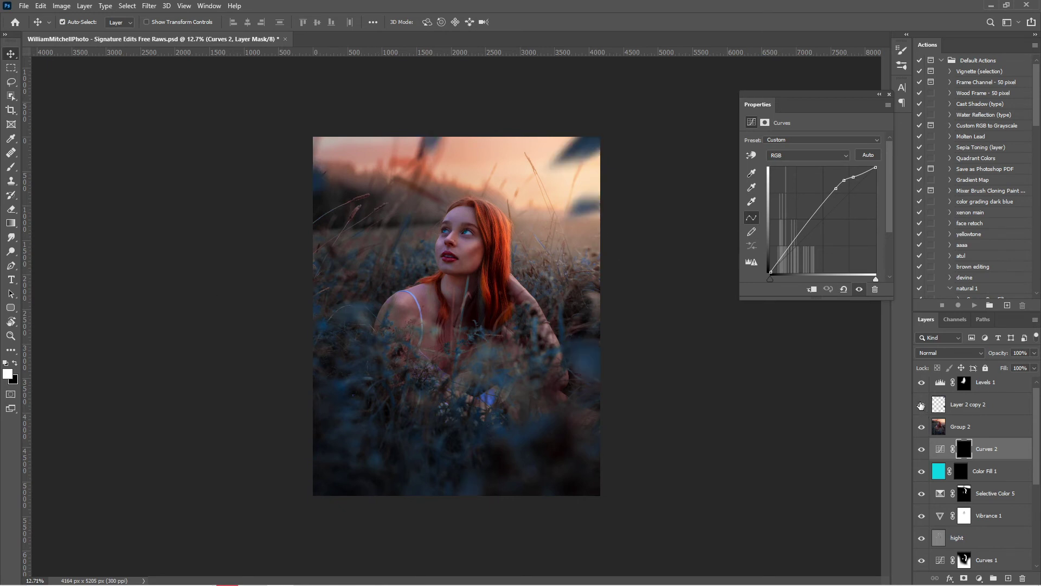
{"action": "left_click", "coordinate": [974, 404]}
{"action": "left_click", "coordinate": [921, 405]}
{"action": "left_click", "coordinate": [921, 405]}
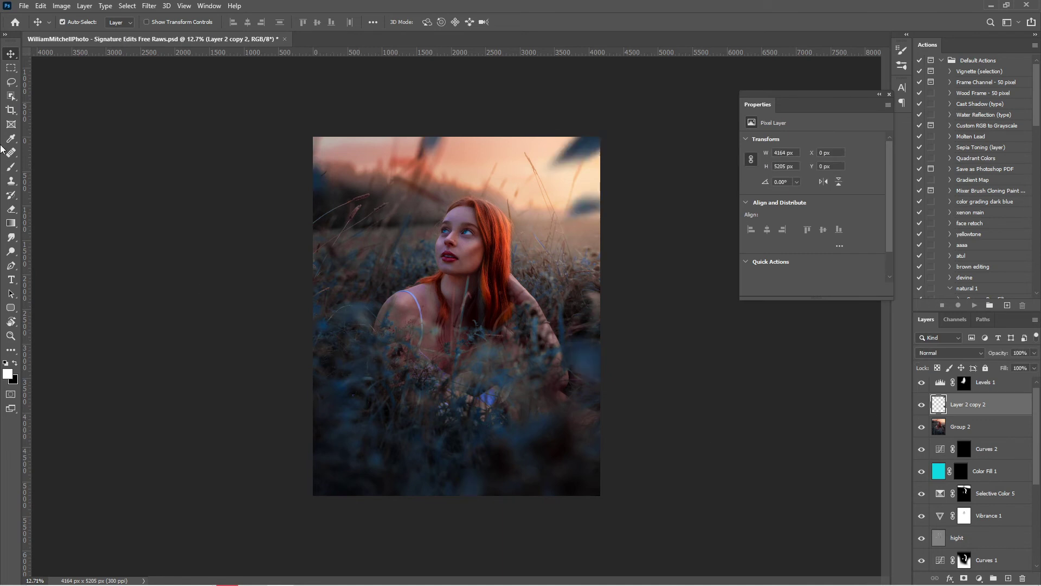
Outline several small patches of grass in the lower part of the photo with the Lasso tool and deselect them
{"action": "left_click", "coordinate": [10, 82]}
{"action": "mouse_move", "coordinate": [337, 386]}
{"action": "left_mouse_down"}
{"action": "mouse_move", "coordinate": [353, 440]}
{"action": "mouse_move", "coordinate": [341, 413]}
{"action": "left_mouse_up"}
{"action": "left_click_drag", "start_coordinate": [380, 448], "coordinate": [386, 469]}
{"action": "mouse_move", "coordinate": [453, 461]}
{"action": "left_mouse_down"}
{"action": "mouse_move", "coordinate": [471, 485]}
{"action": "mouse_move", "coordinate": [465, 452]}
{"action": "left_mouse_up"}
{"action": "mouse_move", "coordinate": [529, 428]}
{"action": "left_mouse_down"}
{"action": "mouse_move", "coordinate": [497, 434]}
{"action": "mouse_move", "coordinate": [529, 438]}
{"action": "left_mouse_up"}
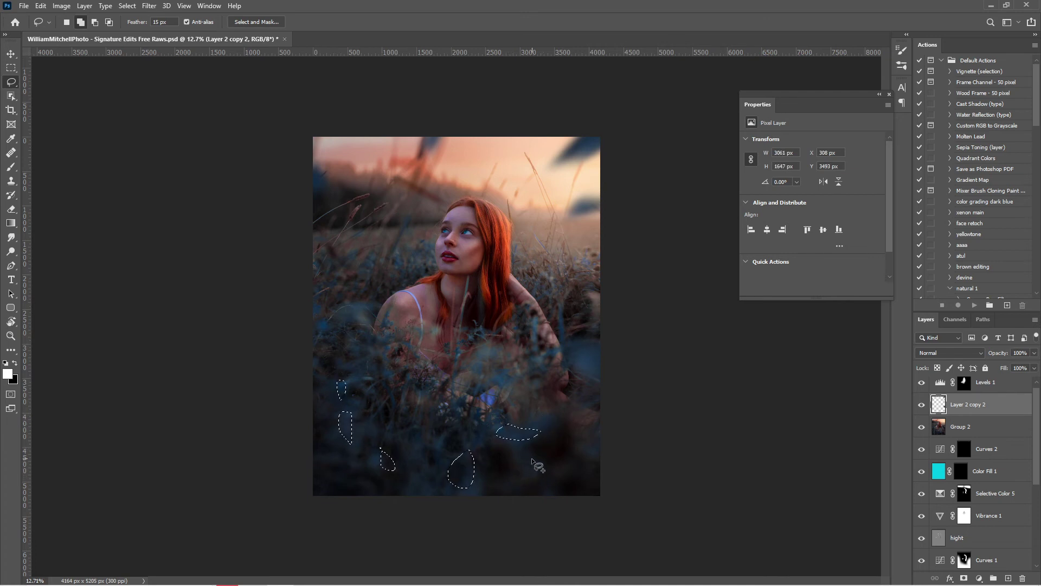
{"action": "left_click", "coordinate": [326, 274]}
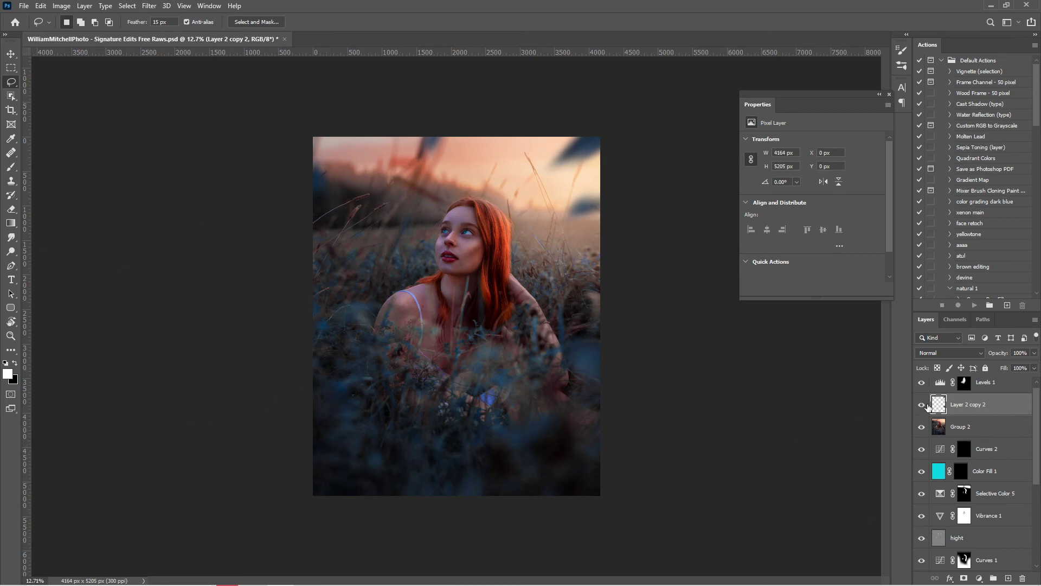
{"action": "scroll", "coordinate": [538, 281], "scroll_direction": "down", "scroll_amount": 2}
{"action": "scroll", "coordinate": [442, 220], "scroll_direction": "up", "scroll_amount": 3}
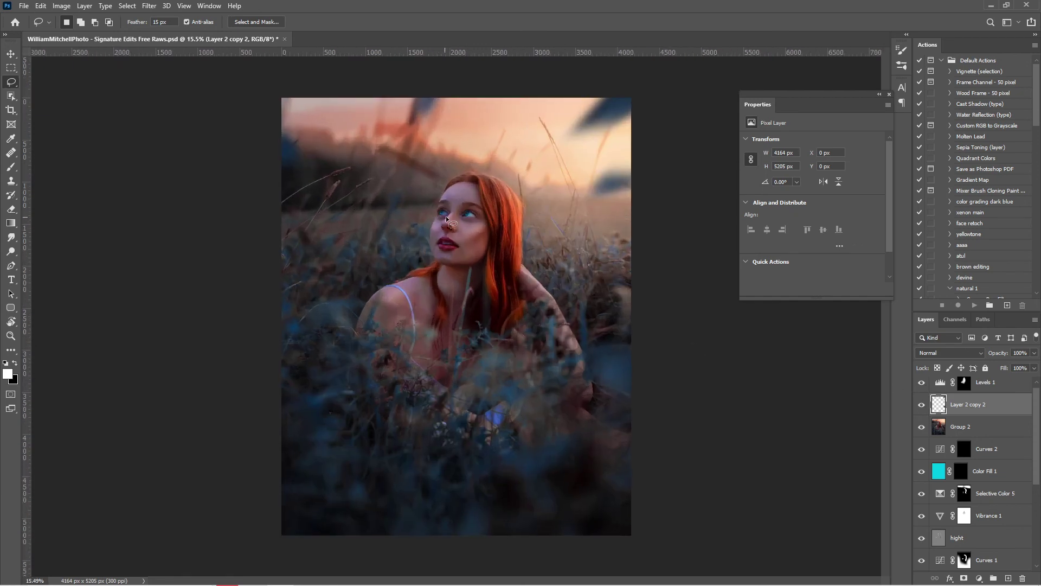
{"action": "scroll", "coordinate": [442, 220], "scroll_direction": "up", "scroll_amount": 3}
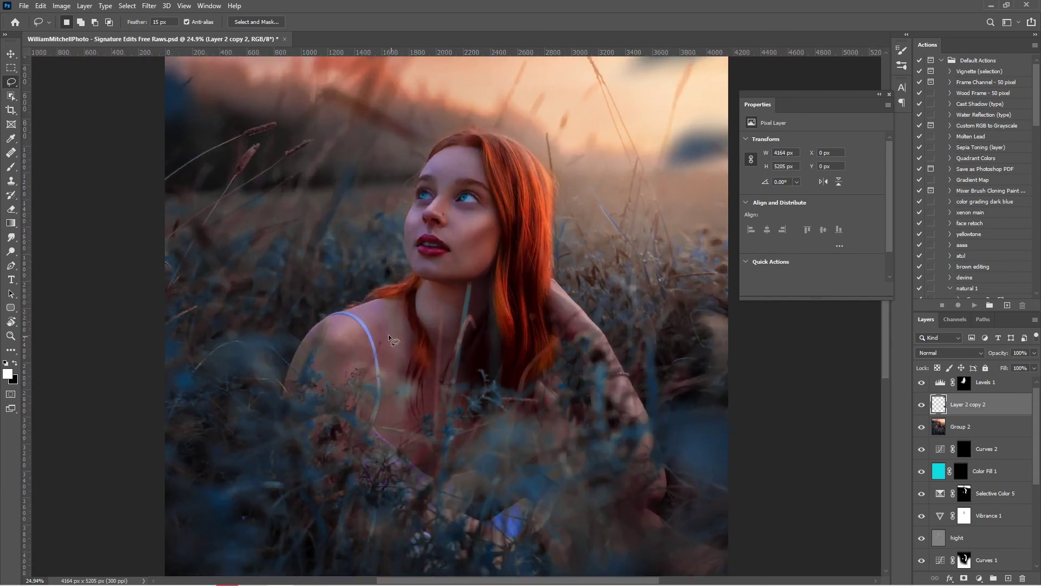
{"action": "scroll", "coordinate": [450, 258], "scroll_direction": "down", "scroll_amount": 2}
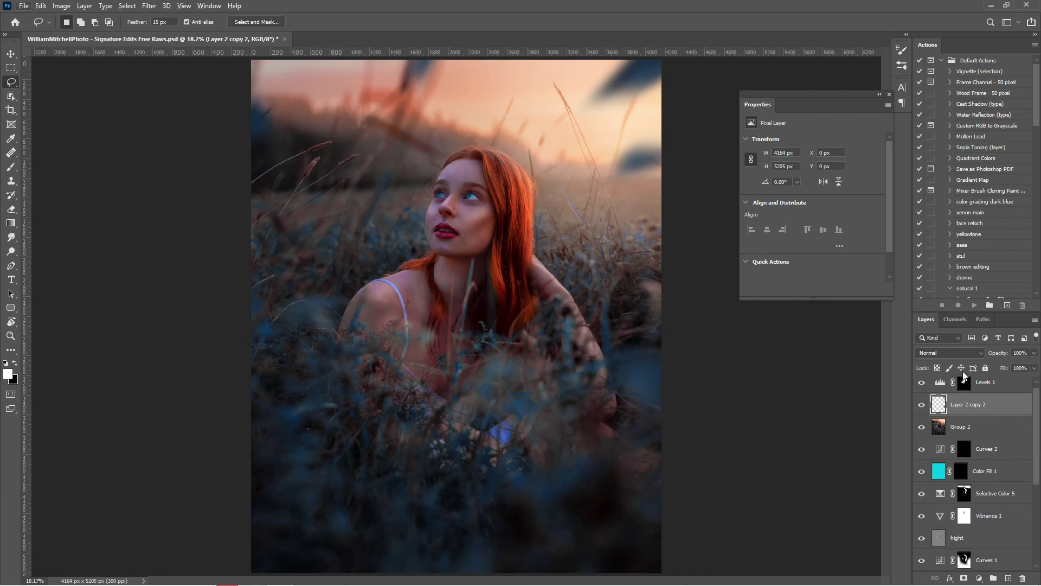
Select the Levels 1 adjustment layer, review its settings and compare the subject's brightness with and without it
{"action": "scroll", "coordinate": [966, 376], "scroll_direction": "up", "scroll_amount": 1}
{"action": "left_click", "coordinate": [942, 387]}
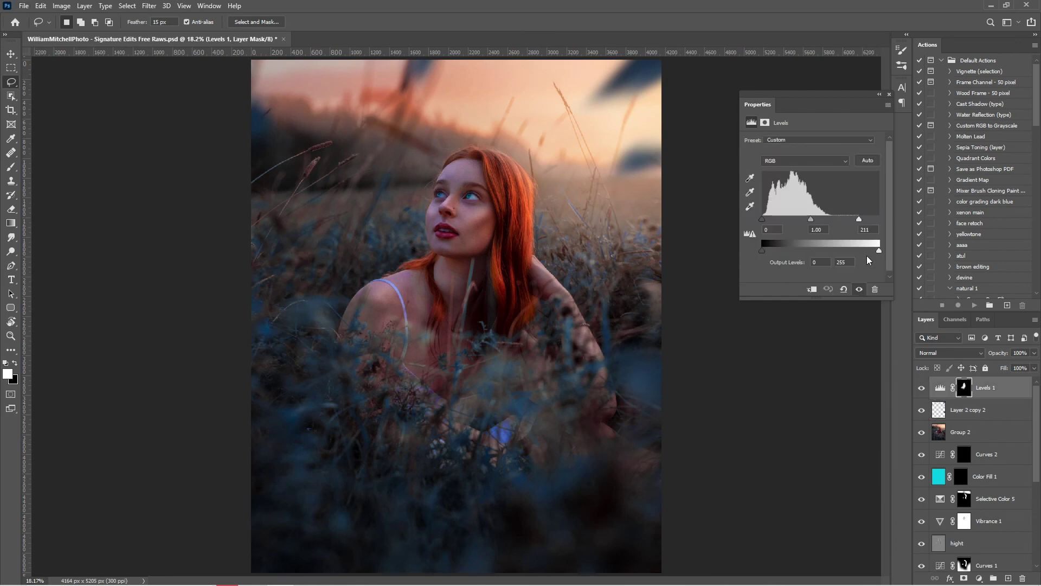
{"action": "left_click", "coordinate": [921, 389]}
{"action": "left_click", "coordinate": [921, 389]}
{"action": "left_click", "coordinate": [921, 389]}
{"action": "left_click", "coordinate": [922, 388]}
{"action": "left_click", "coordinate": [921, 388]}
{"action": "left_click", "coordinate": [921, 388]}
{"action": "left_click", "coordinate": [890, 94]}
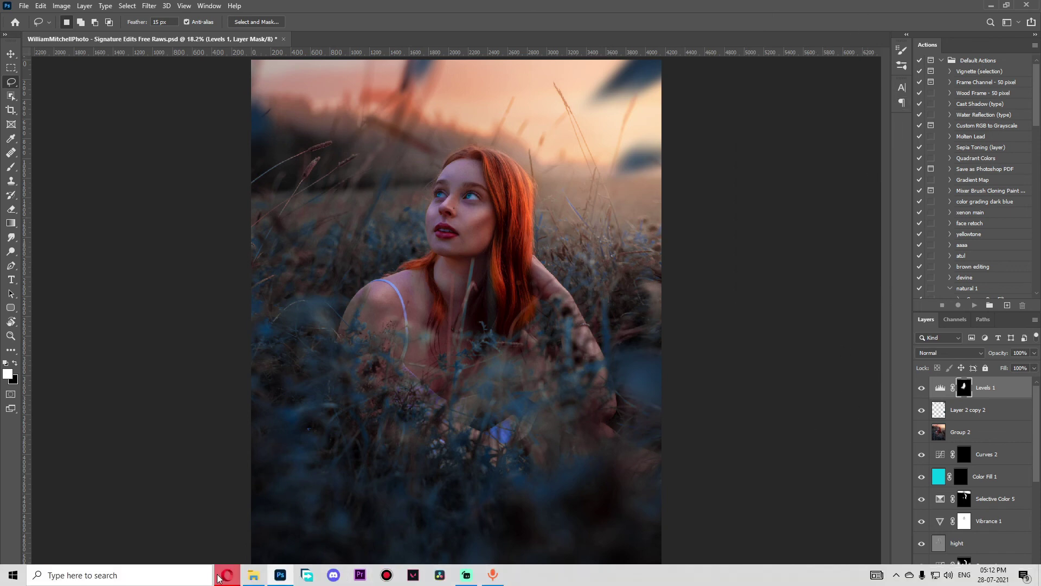
Switch to the Opera browser and open the Instagram profile at instagram.com/xenonphotographystudio/ in the Speed Dial tab
{"action": "left_click", "coordinate": [221, 576]}
{"action": "left_click", "coordinate": [138, 8]}
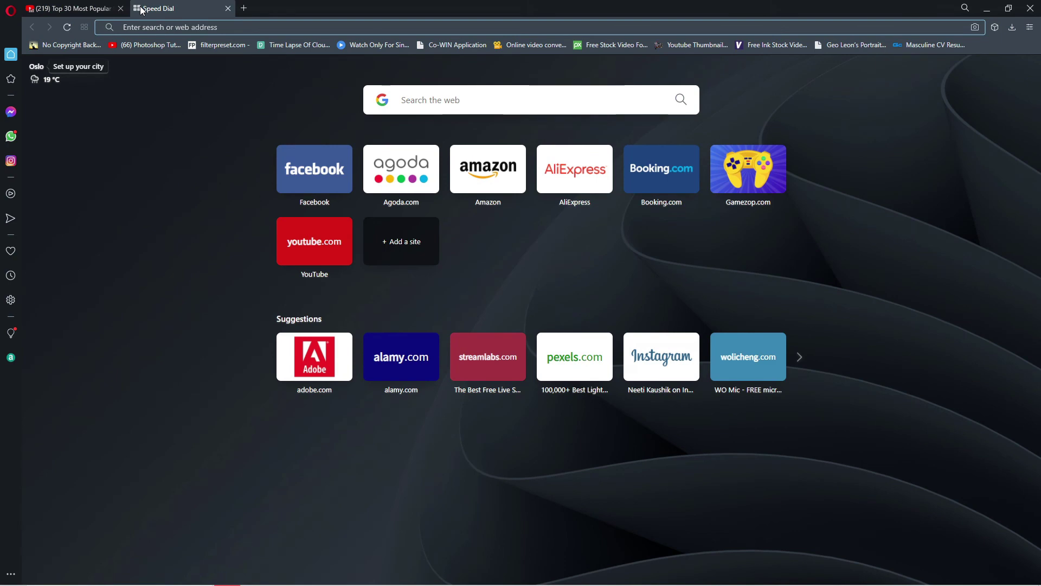
{"action": "type", "text": "instagram.com/xenonphotographystudio/"}
{"action": "key", "text": "Return"}
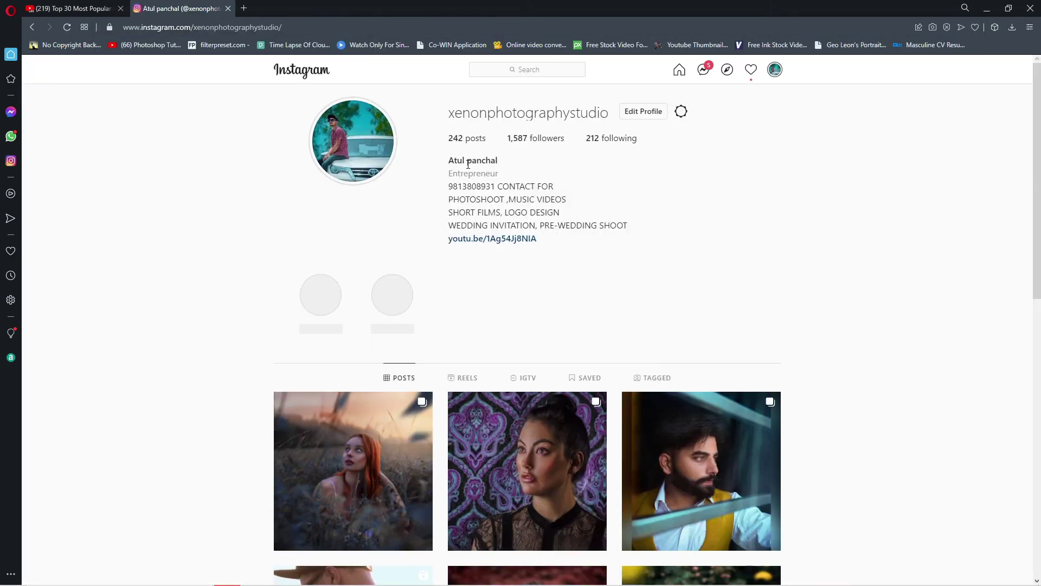
{"action": "mouse_move", "coordinate": [667, 112]}
{"action": "left_mouse_down"}
{"action": "mouse_move", "coordinate": [462, 114]}
{"action": "mouse_move", "coordinate": [585, 128]}
{"action": "mouse_move", "coordinate": [463, 113]}
{"action": "mouse_move", "coordinate": [667, 118]}
{"action": "left_mouse_up"}
Open the profile's post of the red-haired woman in the grass, view its images through to the last one and close the post
{"action": "scroll", "coordinate": [653, 285], "scroll_direction": "down", "scroll_amount": 4}
{"action": "left_click", "coordinate": [368, 239]}
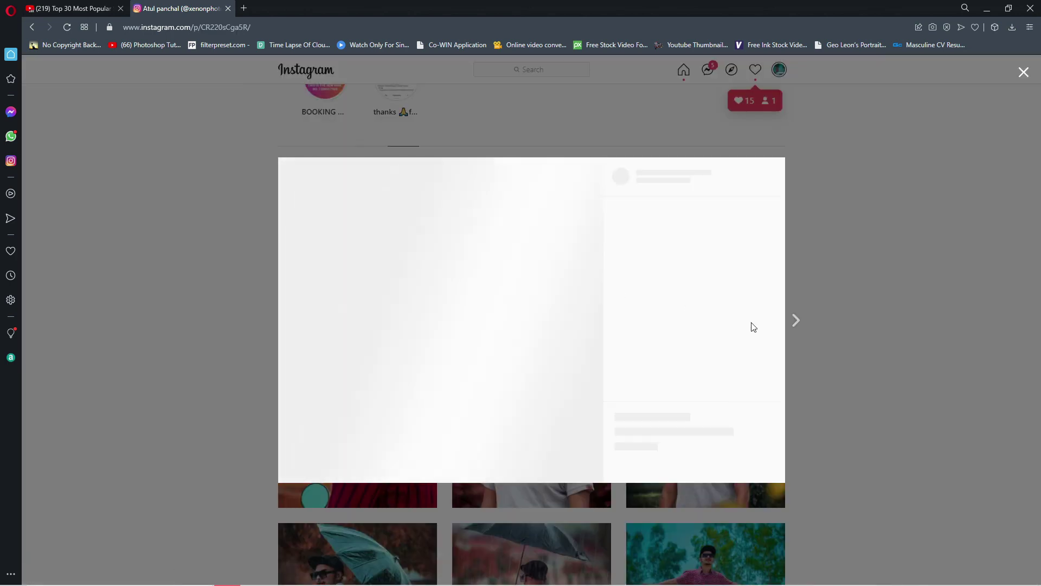
{"action": "left_click", "coordinate": [591, 321]}
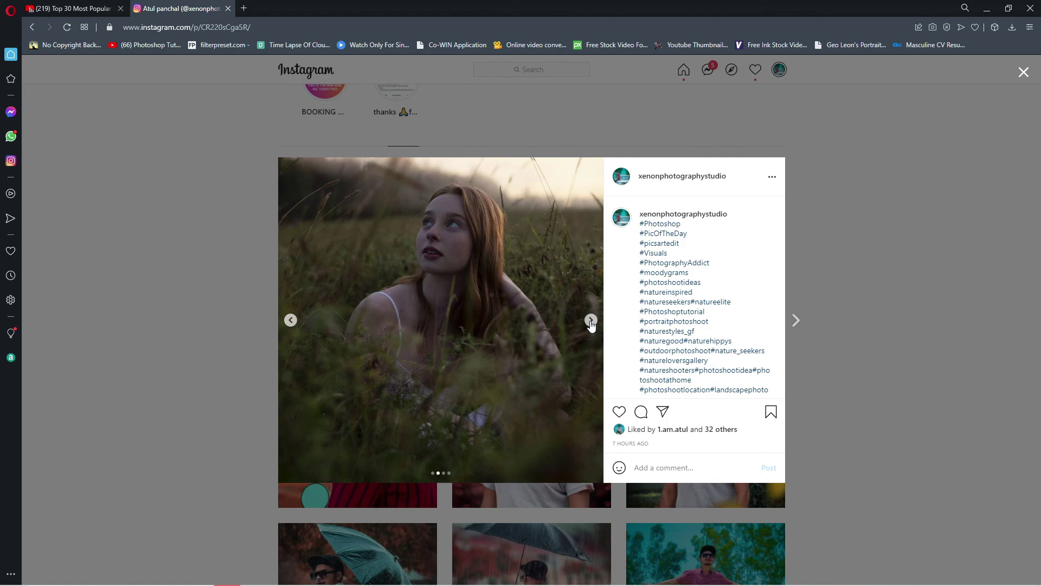
{"action": "left_click", "coordinate": [591, 321]}
{"action": "left_click", "coordinate": [590, 320]}
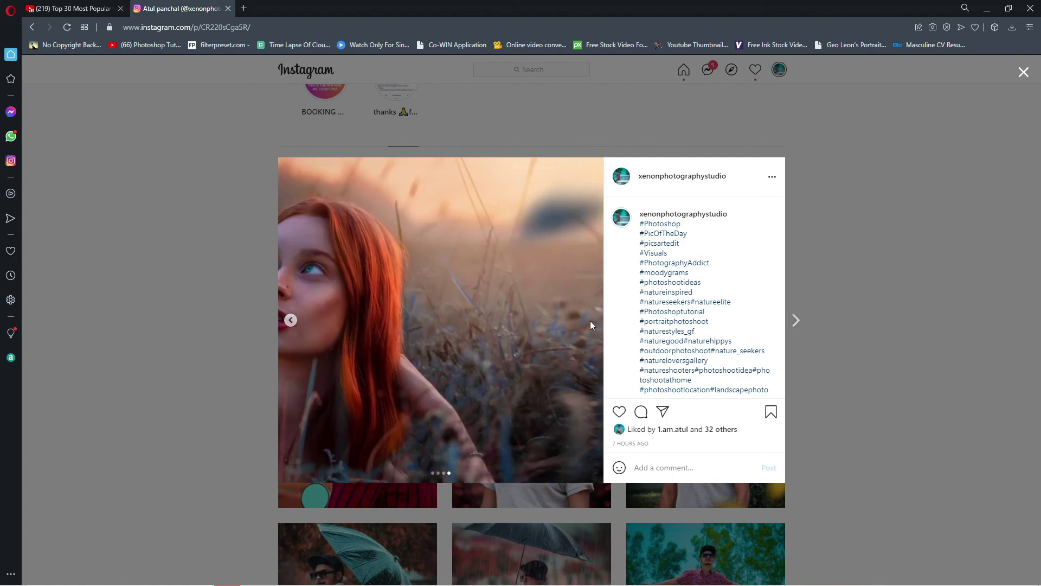
{"action": "left_click", "coordinate": [906, 297]}
Browse the older photos in the profile's post grid and return to the profile header
{"action": "scroll", "coordinate": [715, 357], "scroll_direction": "down", "scroll_amount": 7}
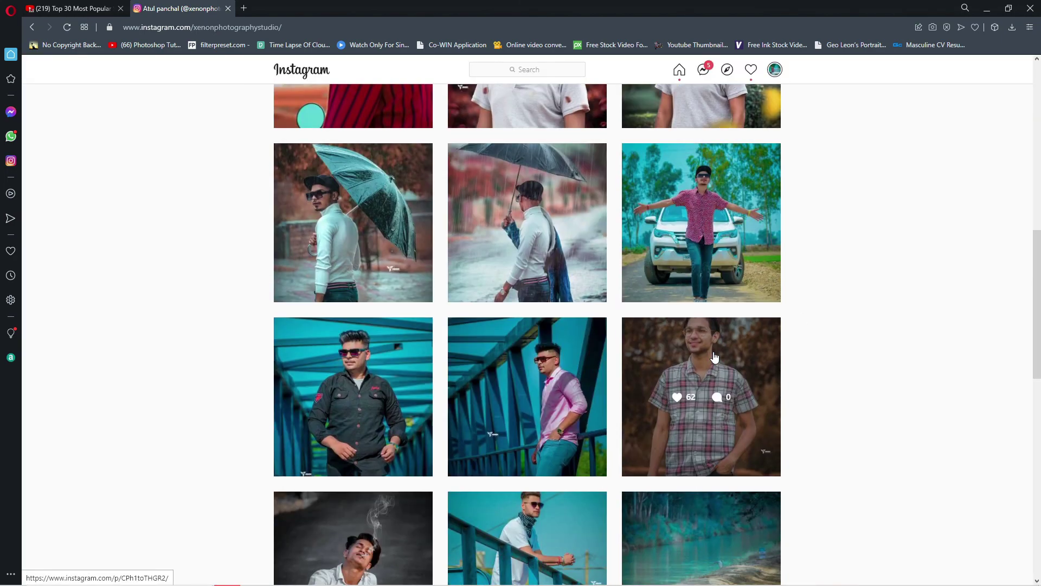
{"action": "scroll", "coordinate": [715, 357], "scroll_direction": "up", "scroll_amount": 9}
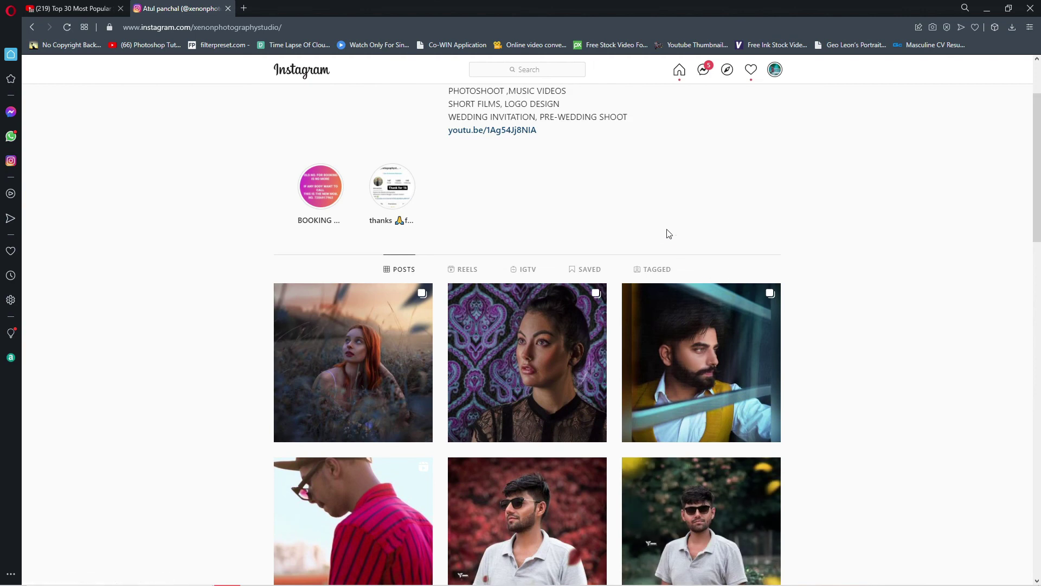
{"action": "scroll", "coordinate": [484, 255], "scroll_direction": "up", "scroll_amount": 2}
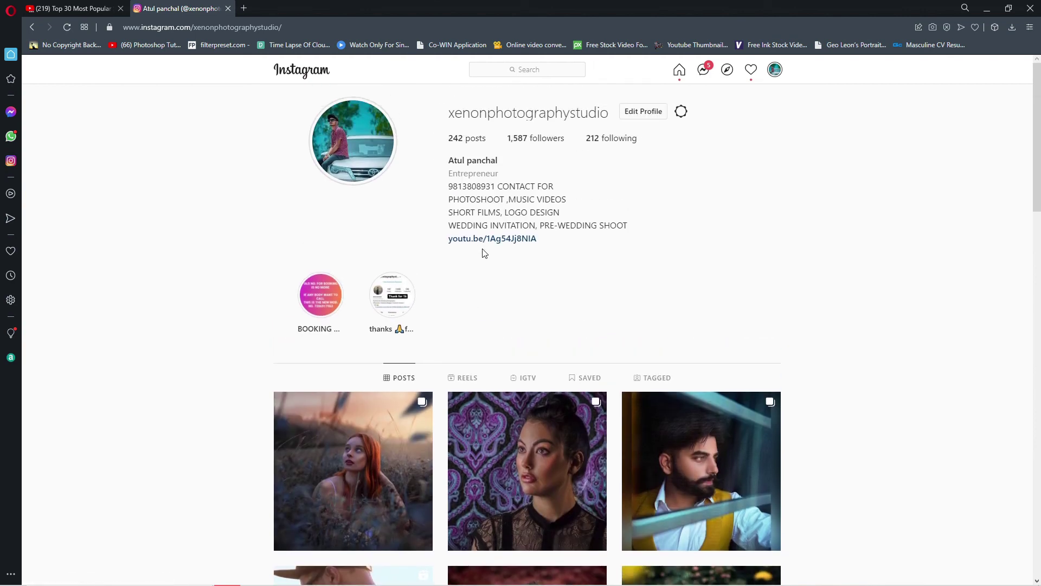